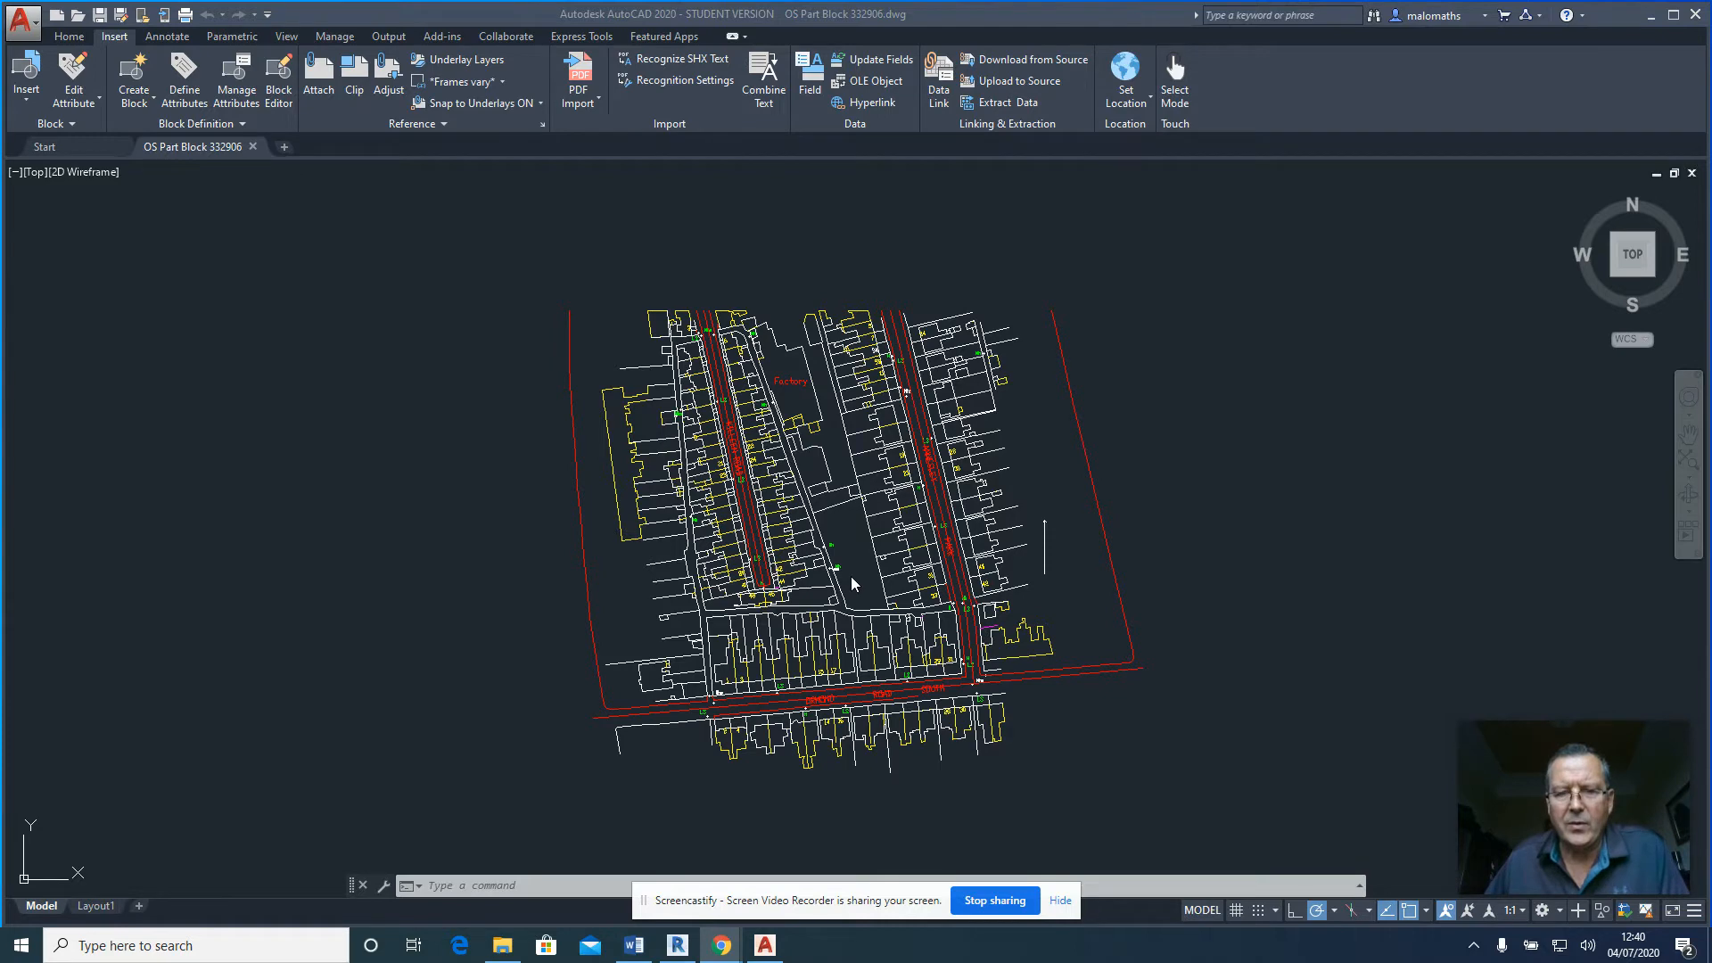
# - Query the coordinates of the manhole point beside the Mh label and its X/Y leader with the ID command
pyautogui.scroll(10, 851, 576)
pyautogui.scroll(8, 844, 536)
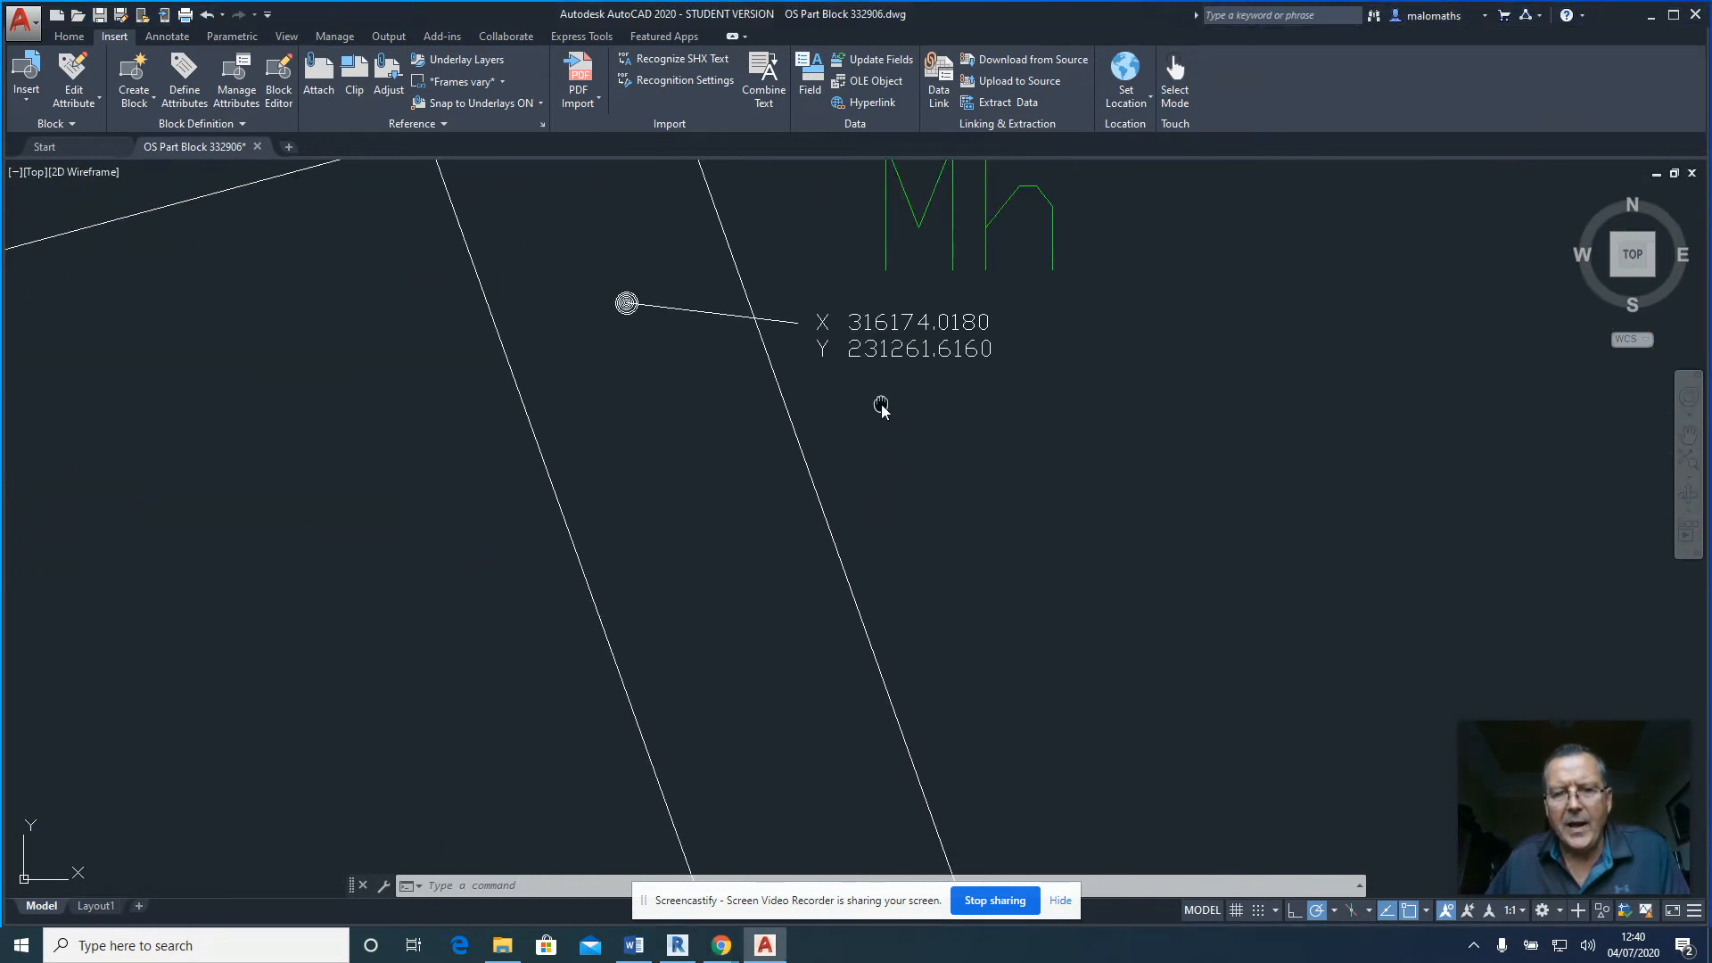
pyautogui.moveTo(881, 403); pyautogui.dragTo(925, 500, button='middle')
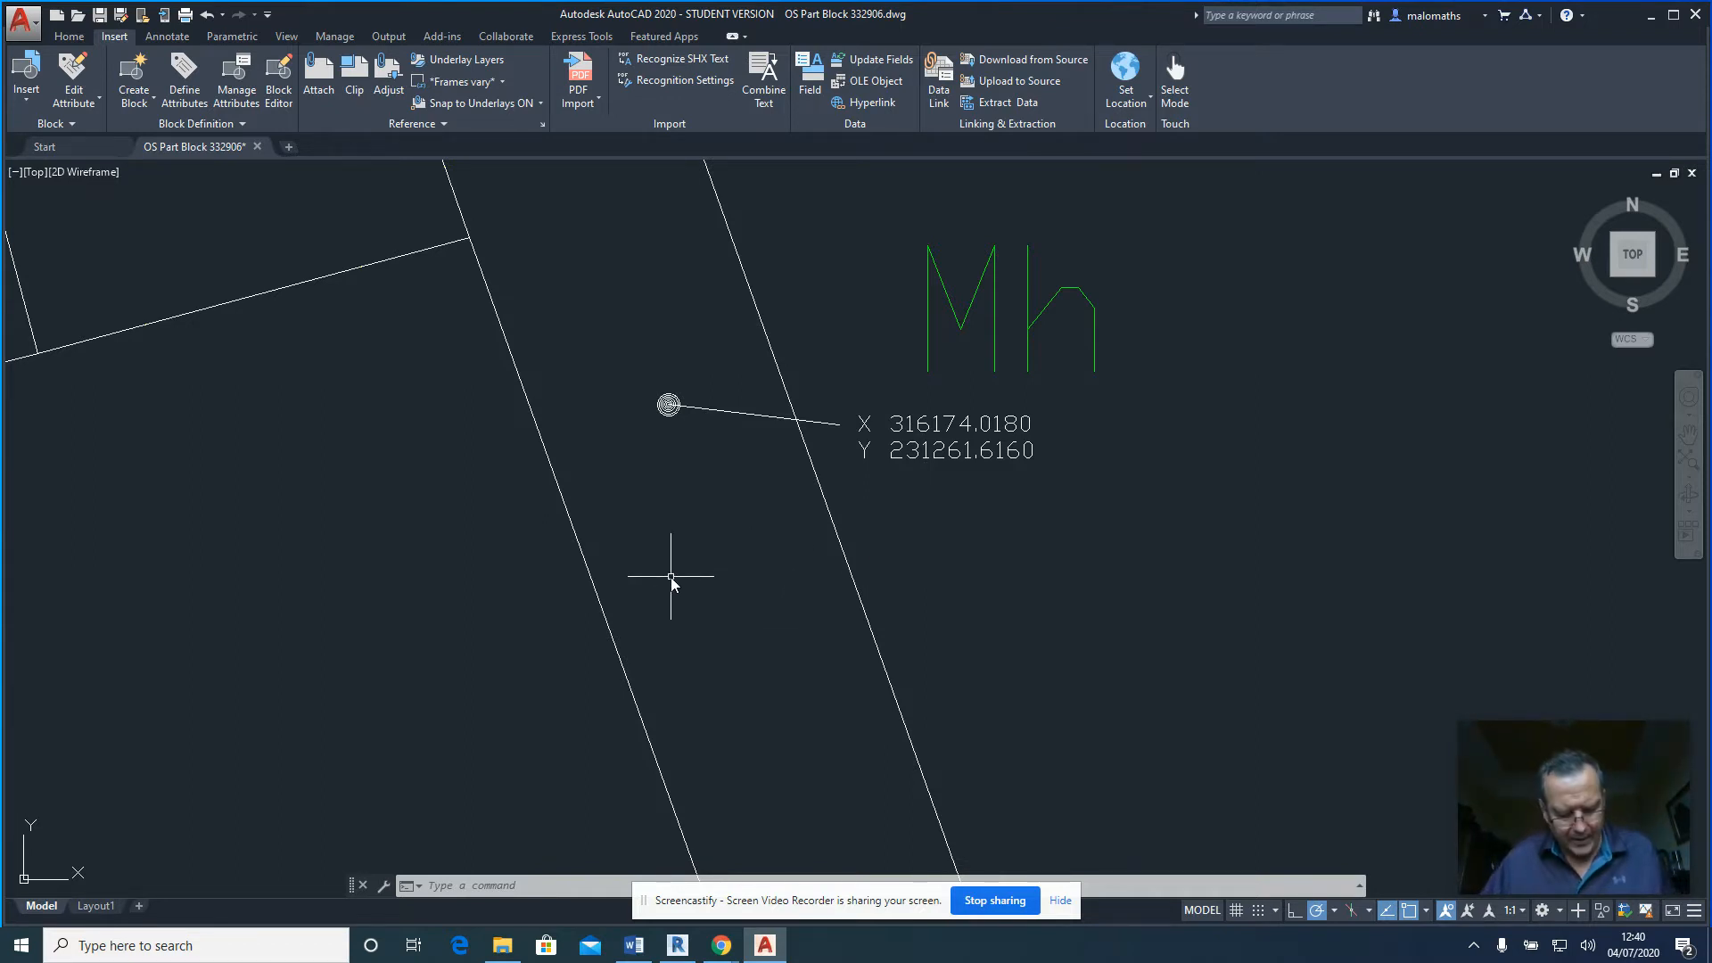
pyautogui.write('I')
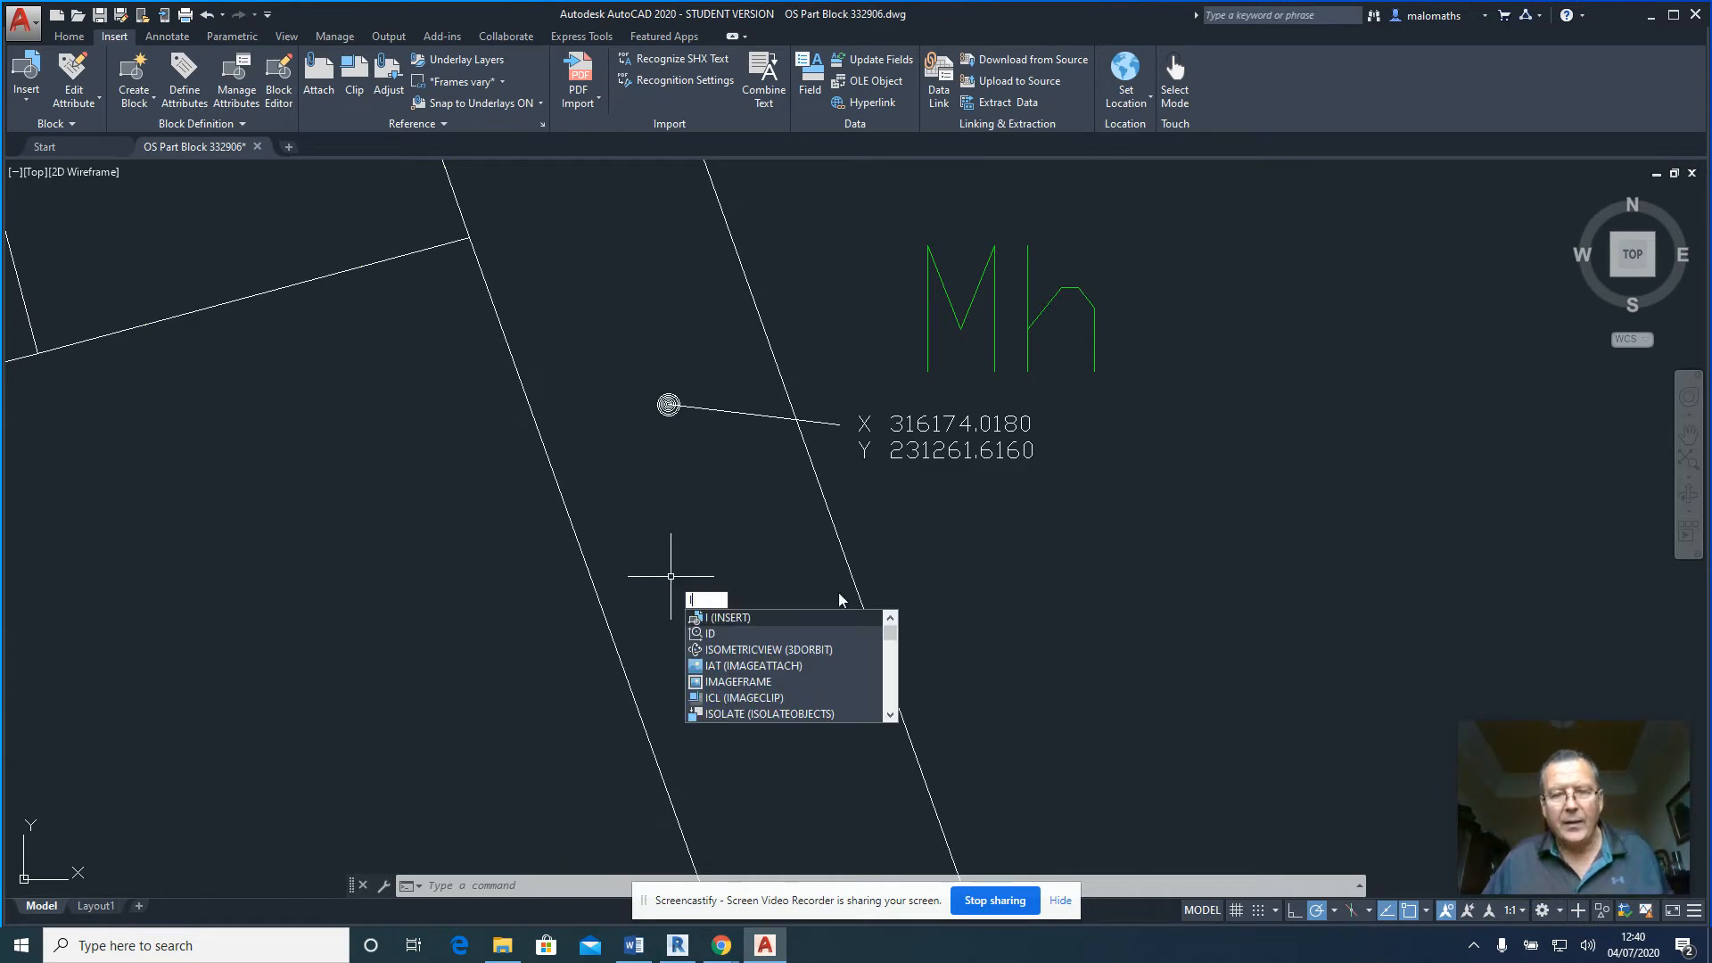
pyautogui.write('D')
pyautogui.press('Return')
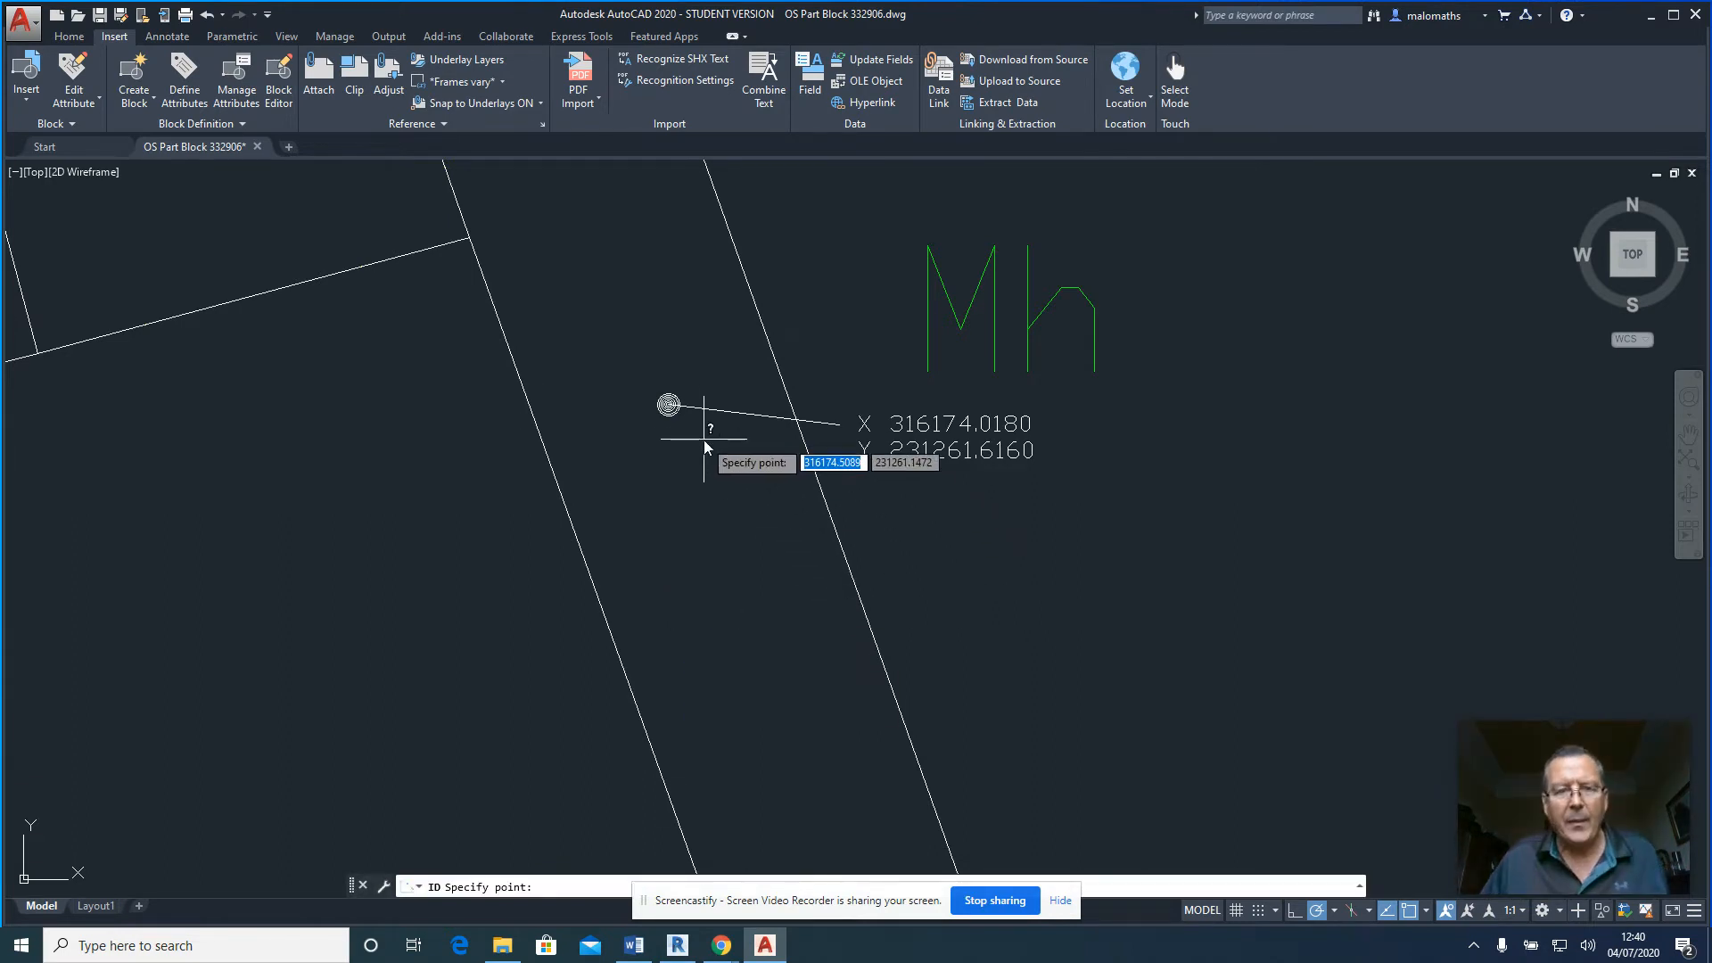
pyautogui.click(670, 409)
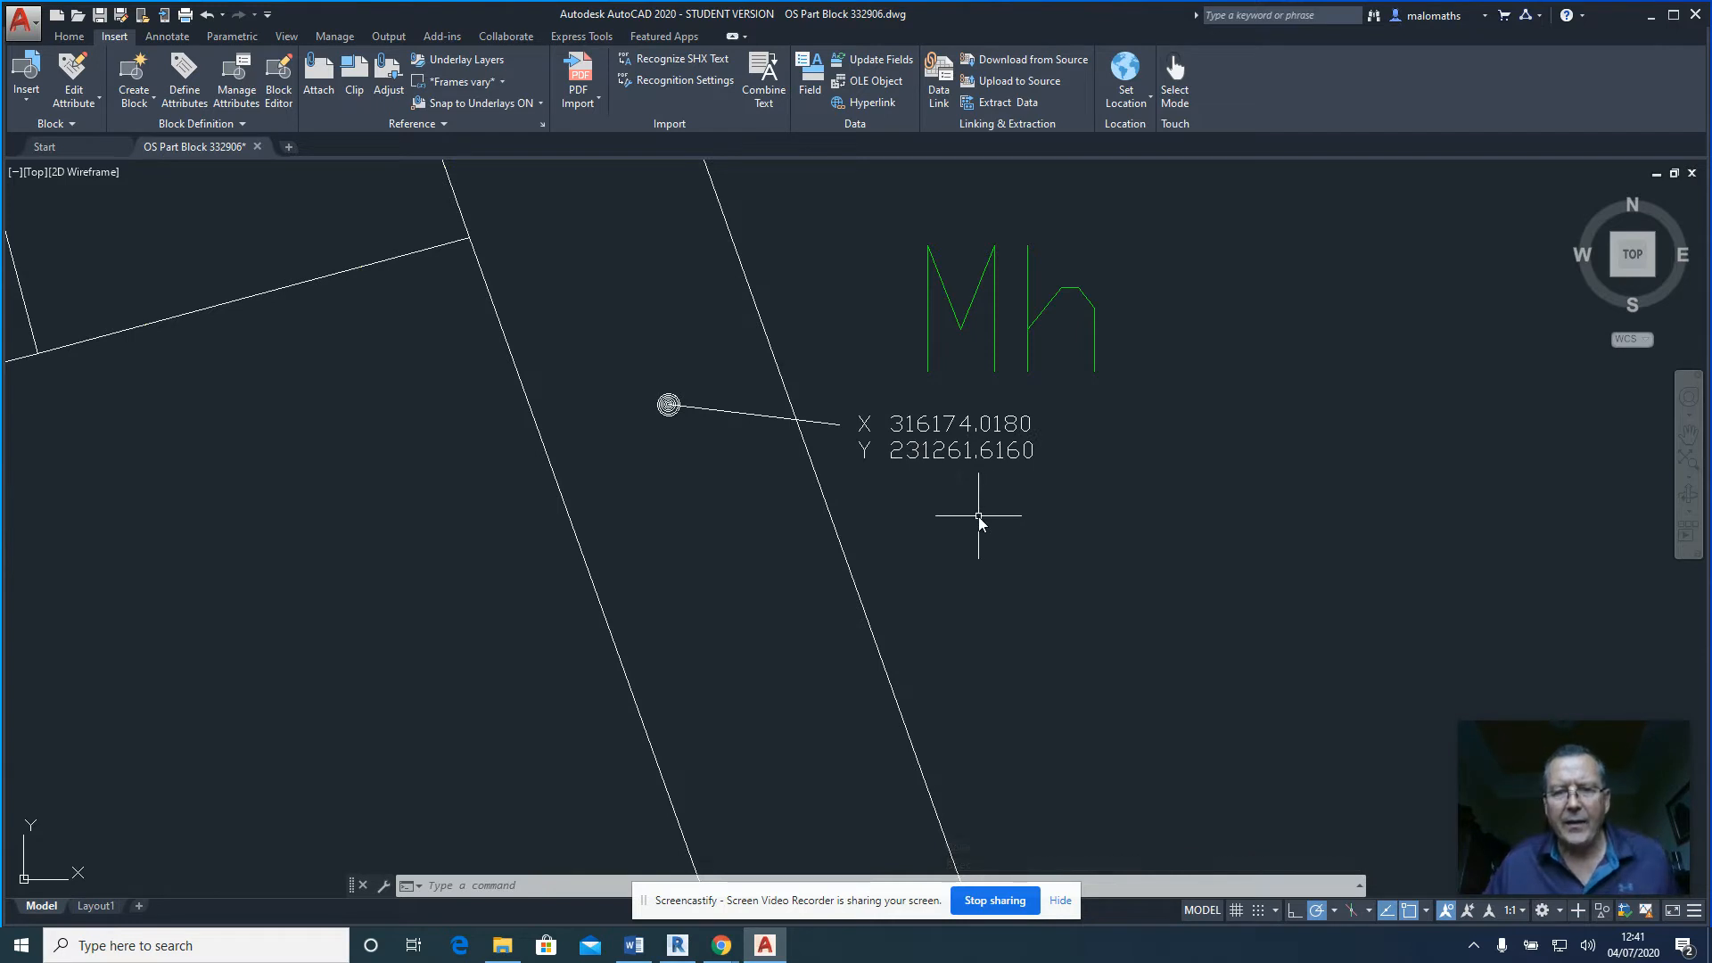
# - Examine the coordinate label at the boundary corner beside house 48 and the north arrow east of Annesley Park
pyautogui.scroll(-5, 995, 524)
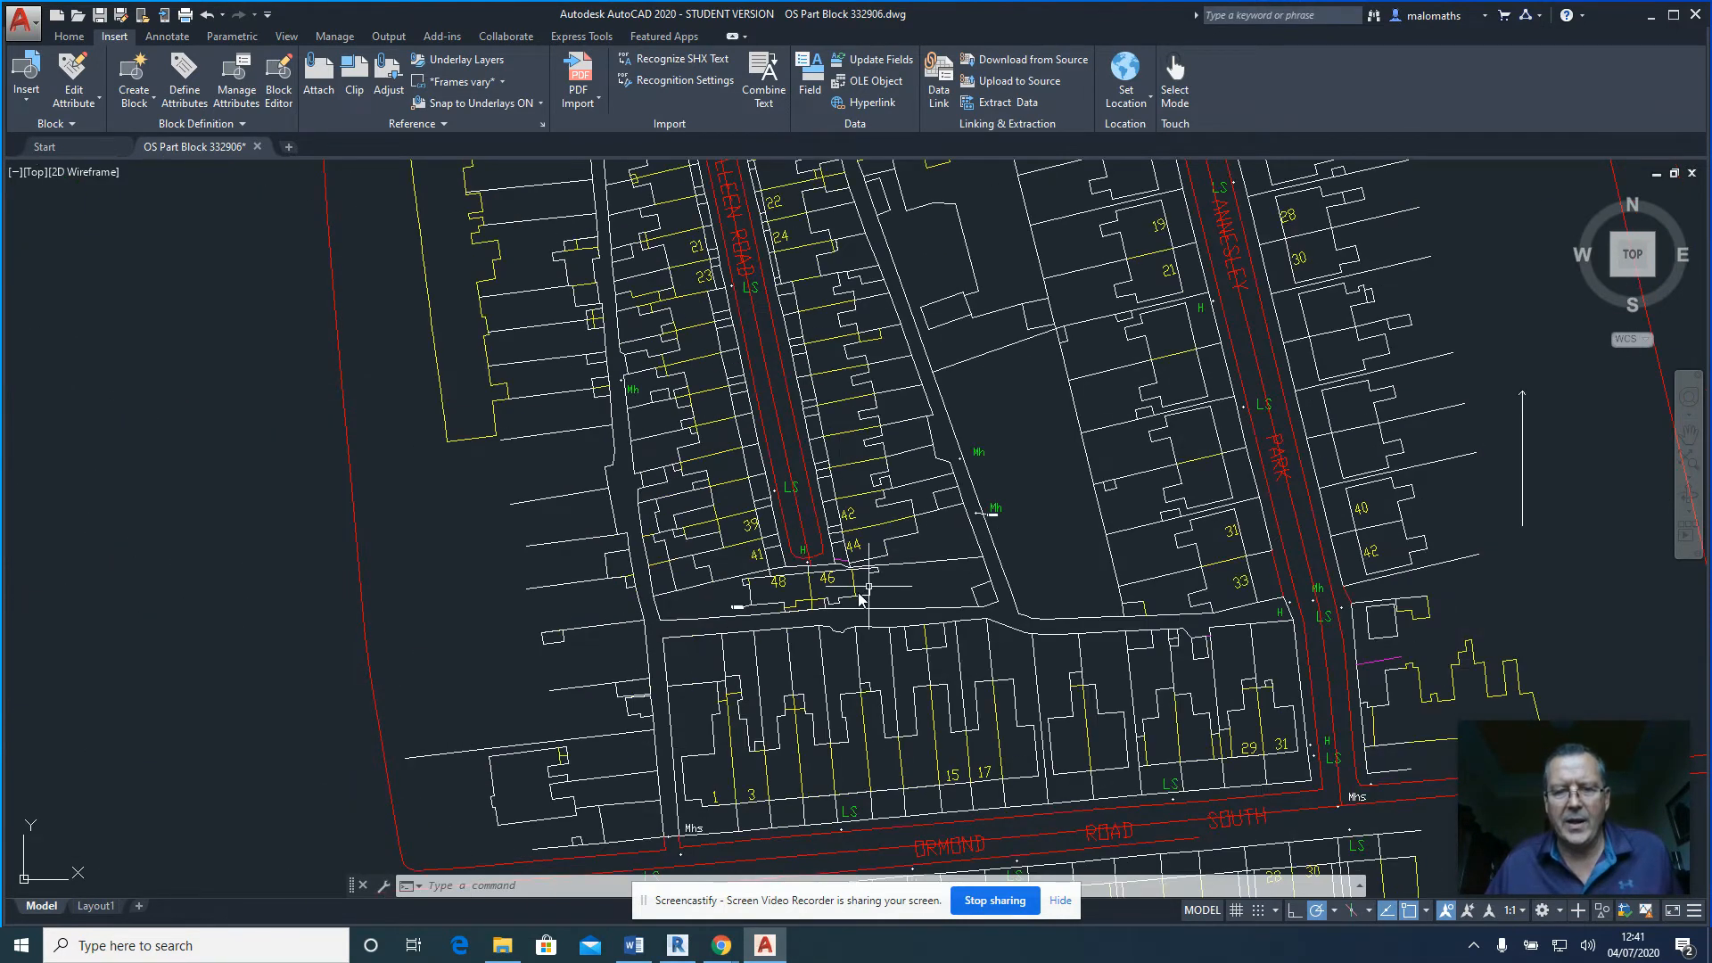
pyautogui.scroll(3, 748, 621)
pyautogui.scroll(4, 747, 622)
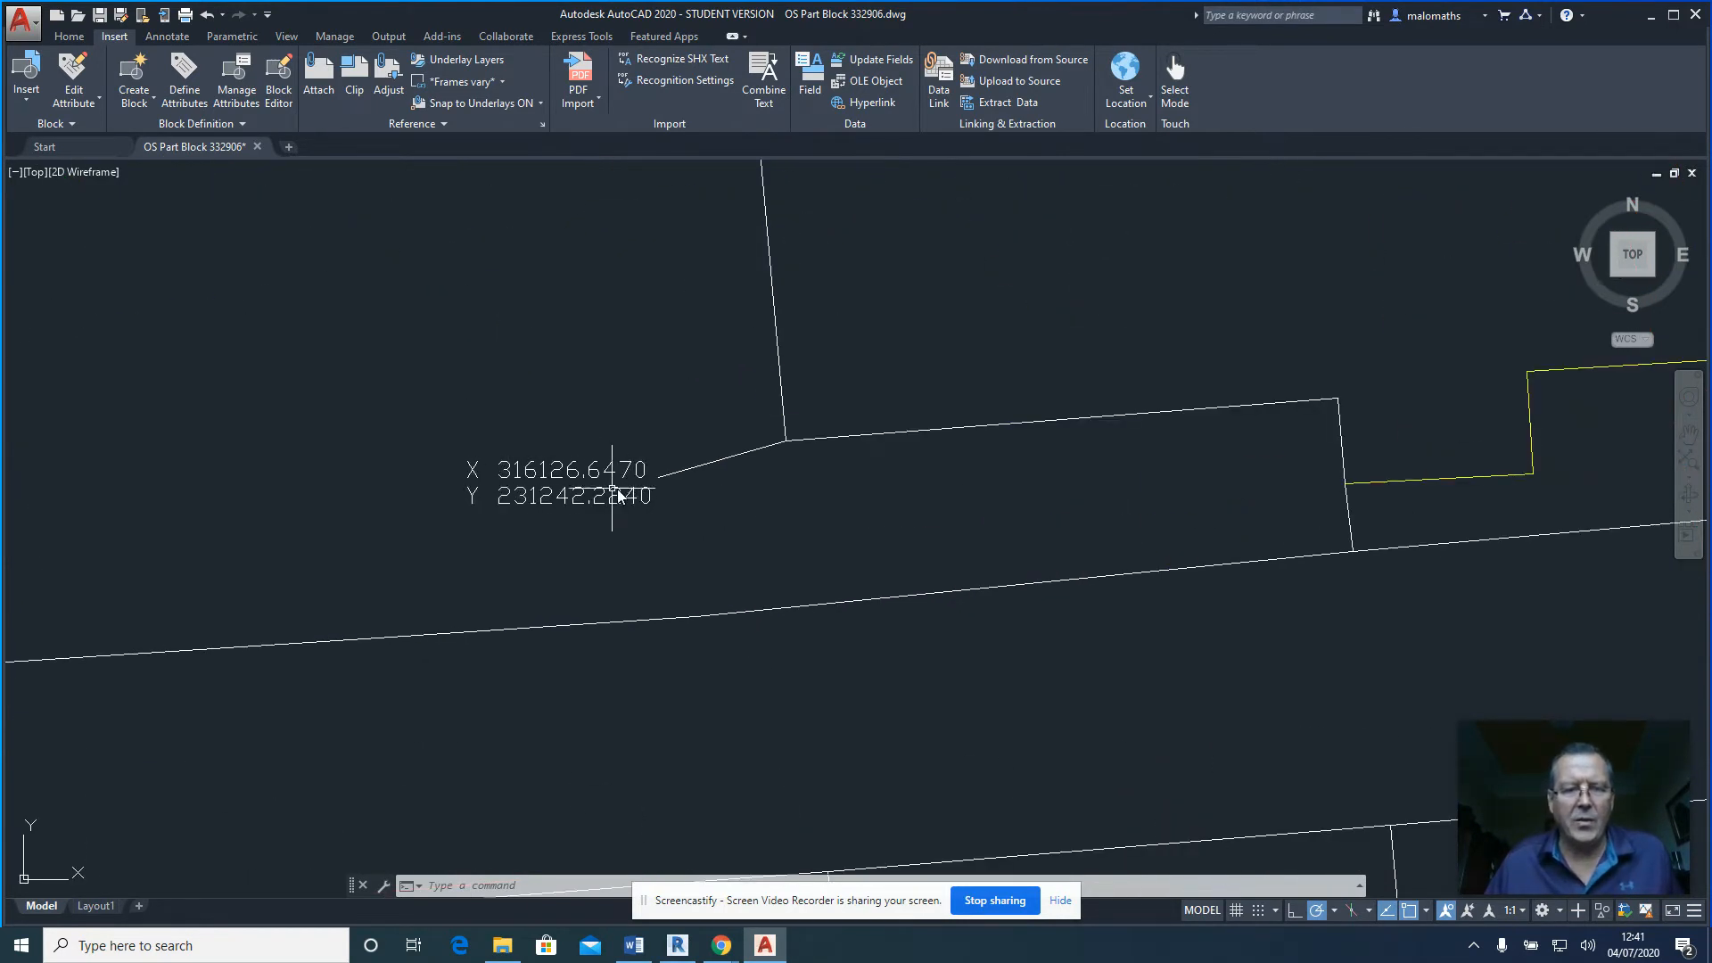
pyautogui.scroll(-6, 780, 450)
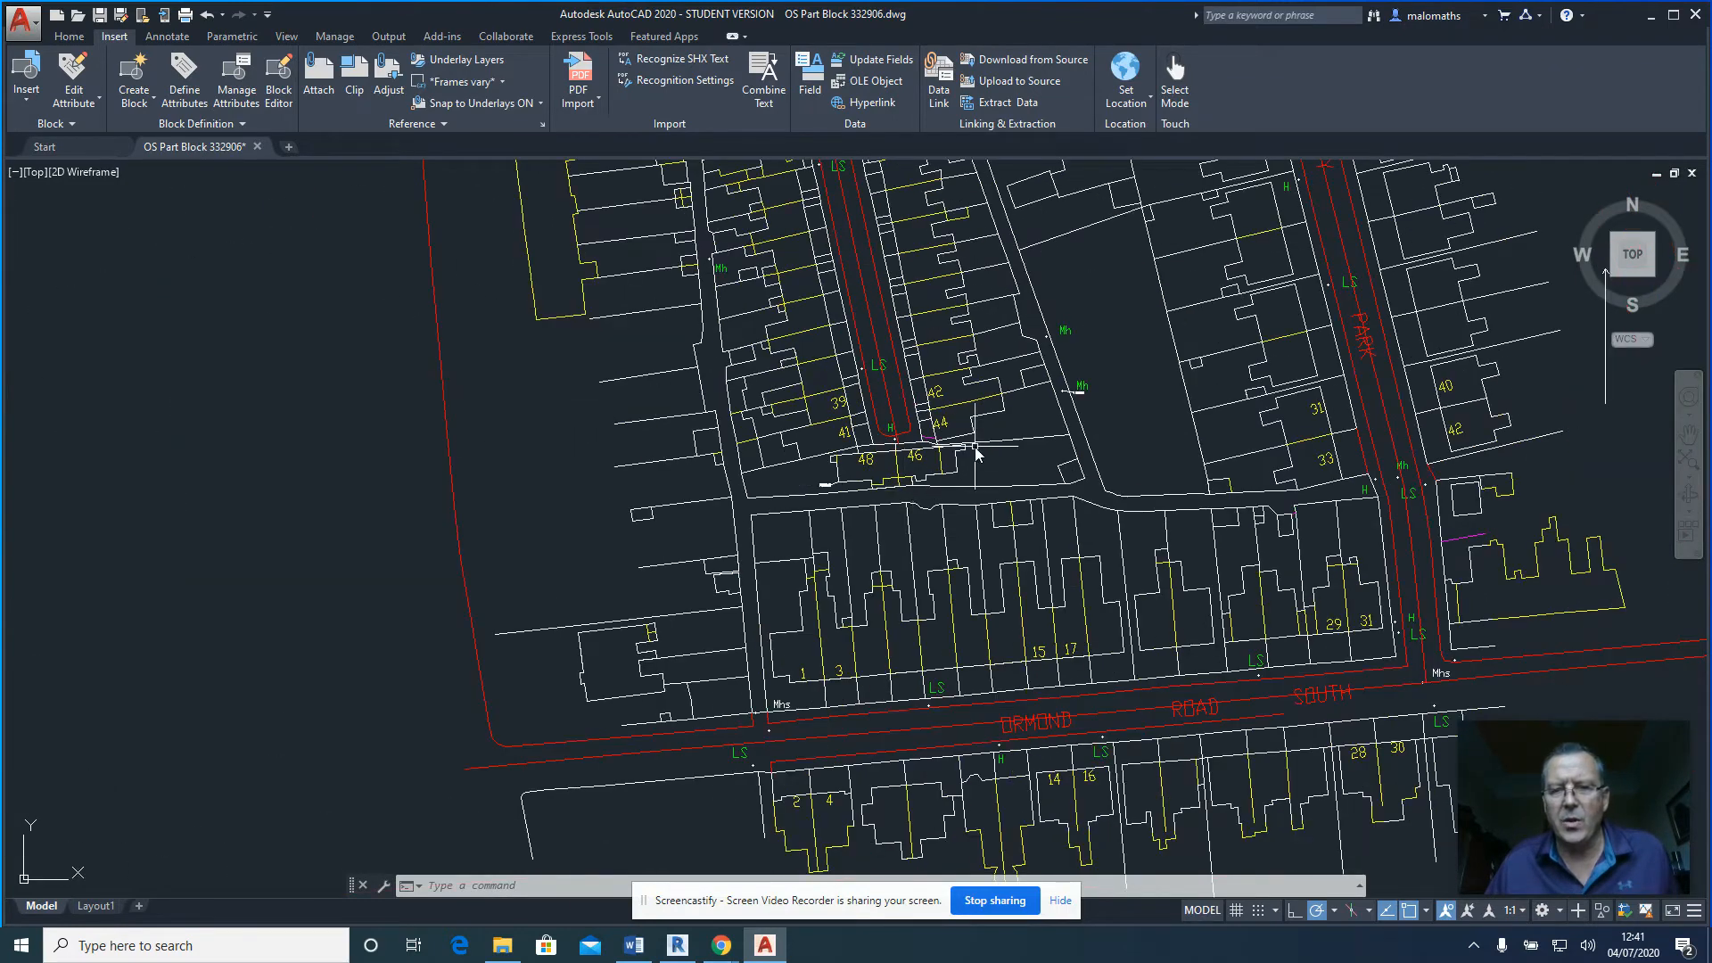
pyautogui.scroll(-2, 986, 343)
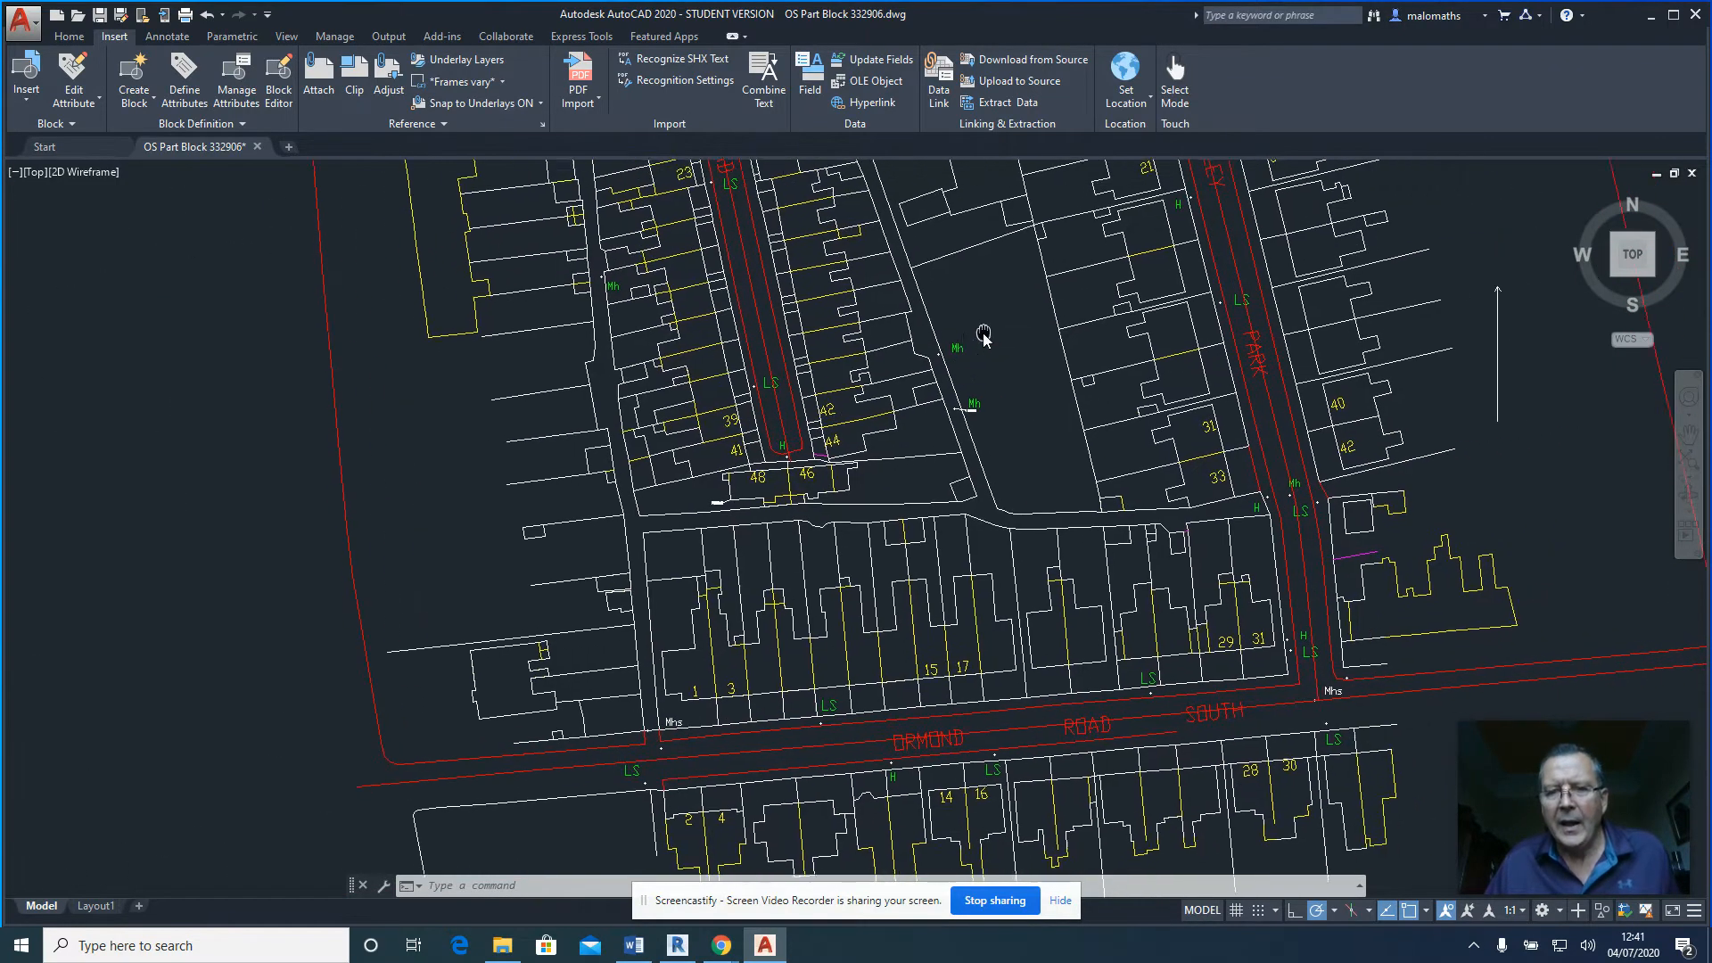
pyautogui.moveTo(984, 348); pyautogui.dragTo(925, 371, button='middle')
pyautogui.scroll(5, 1261, 365)
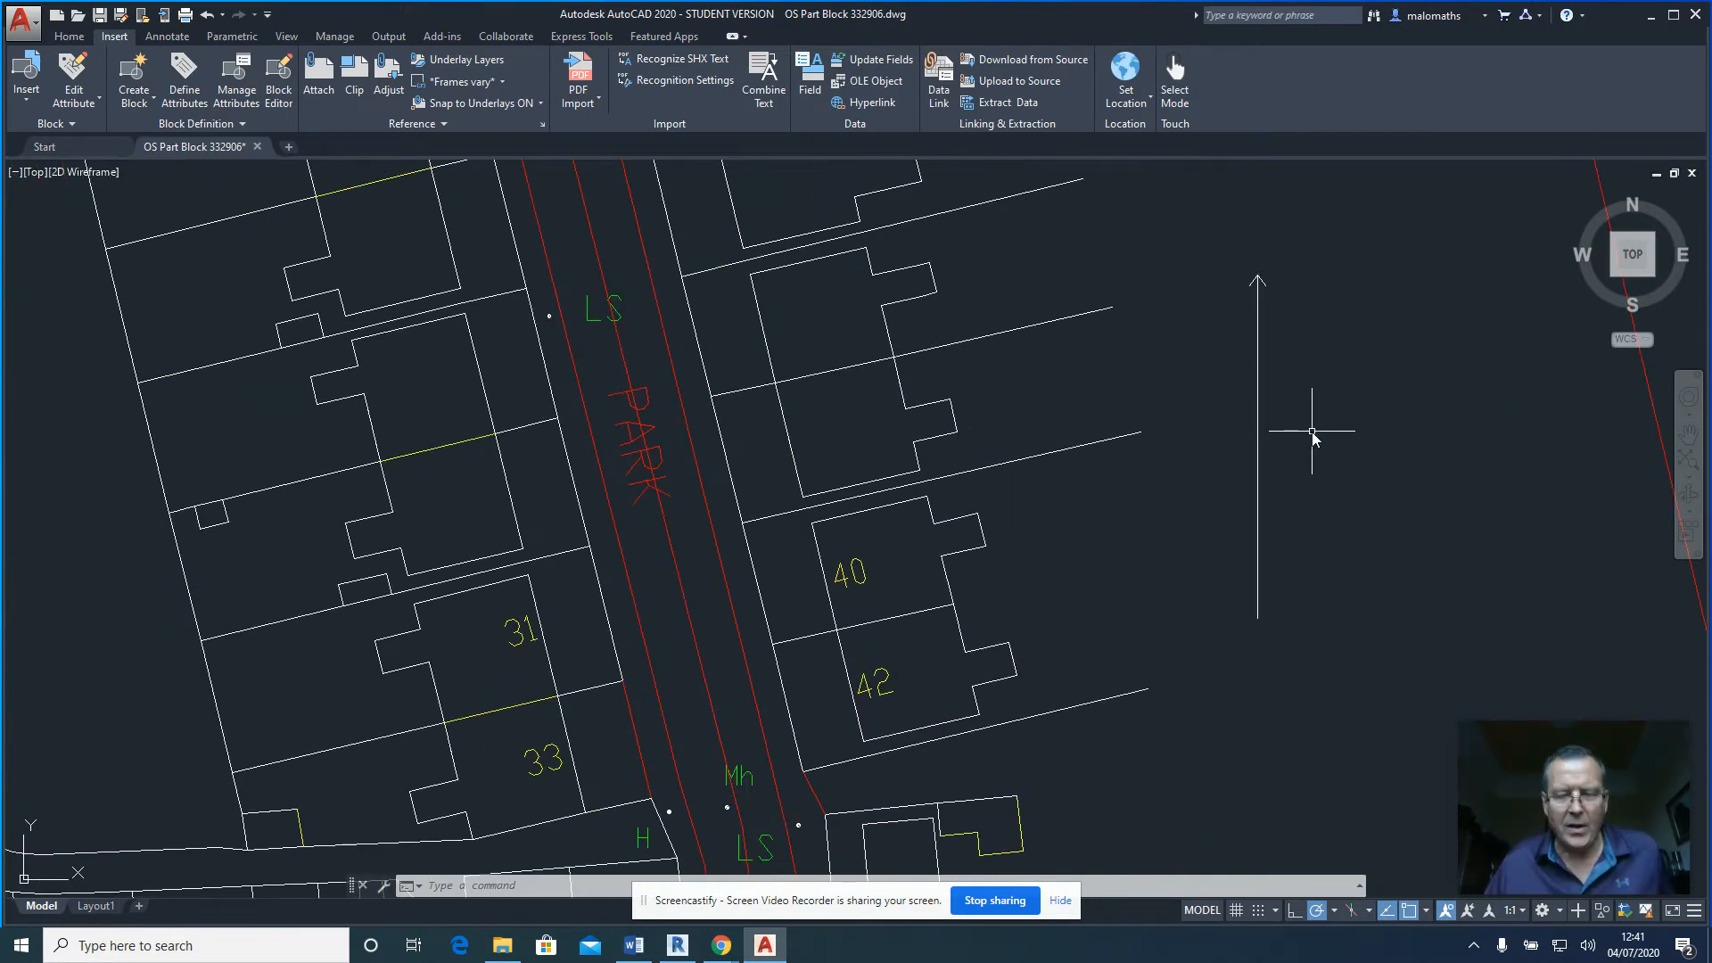
pyautogui.scroll(-8, 1312, 431)
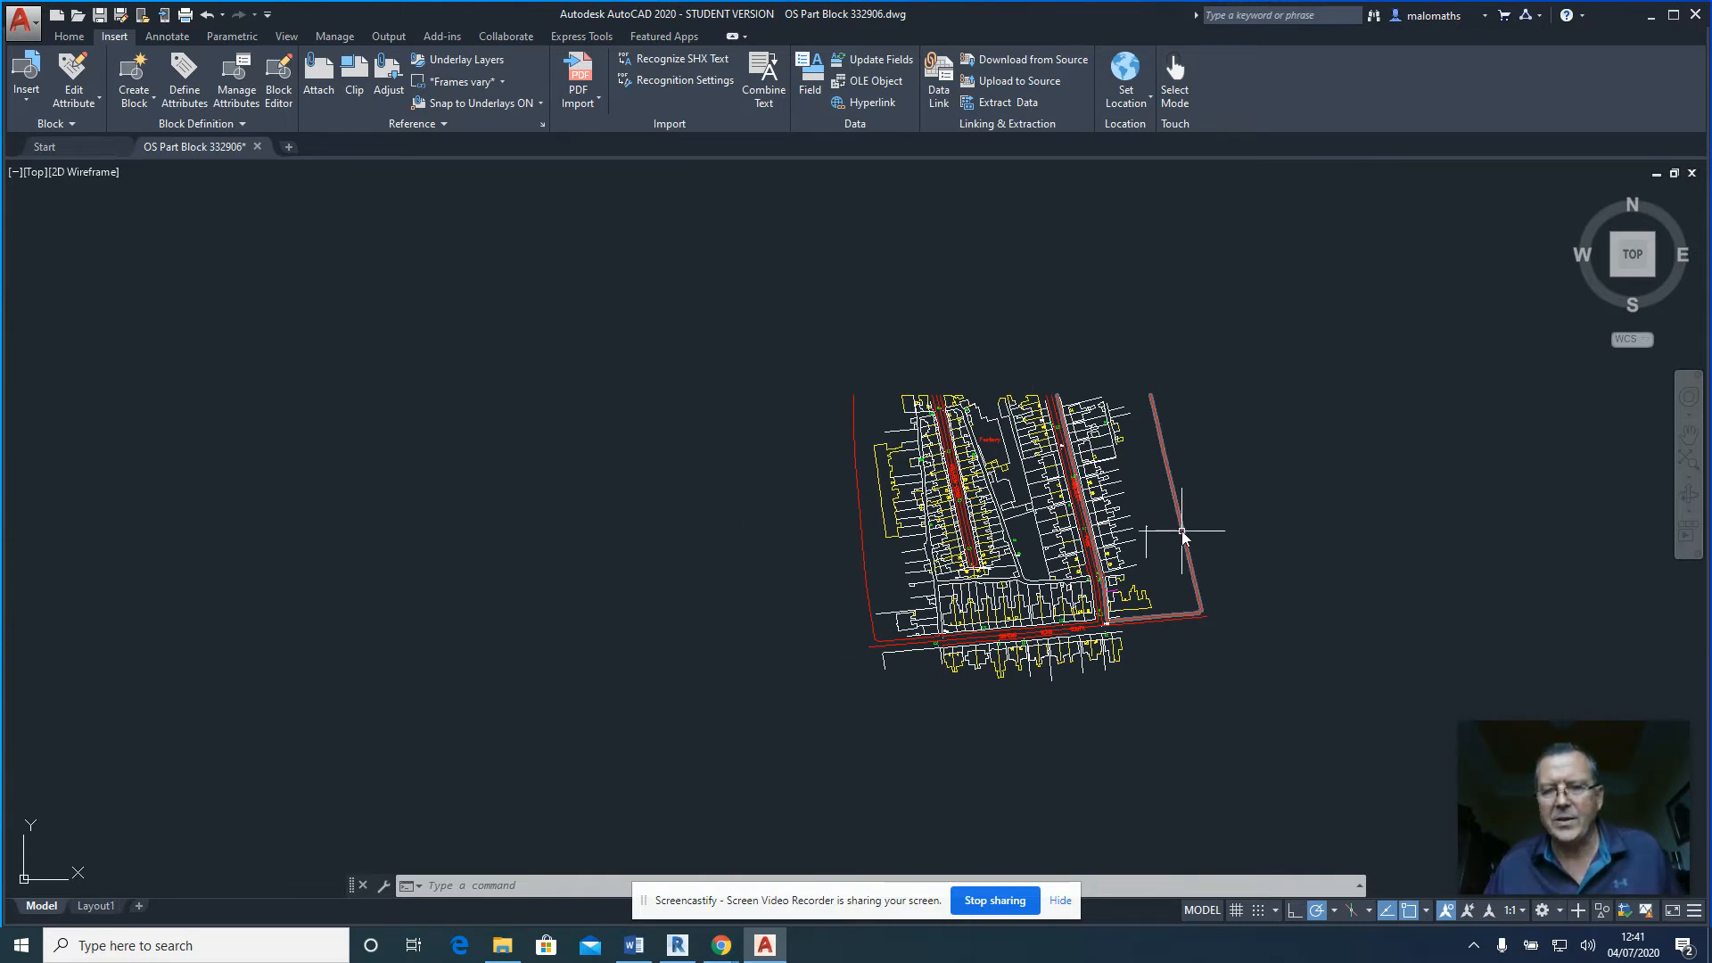
pyautogui.scroll(6, 1158, 547)
pyautogui.scroll(5, 1124, 562)
pyautogui.scroll(-2, 1024, 525)
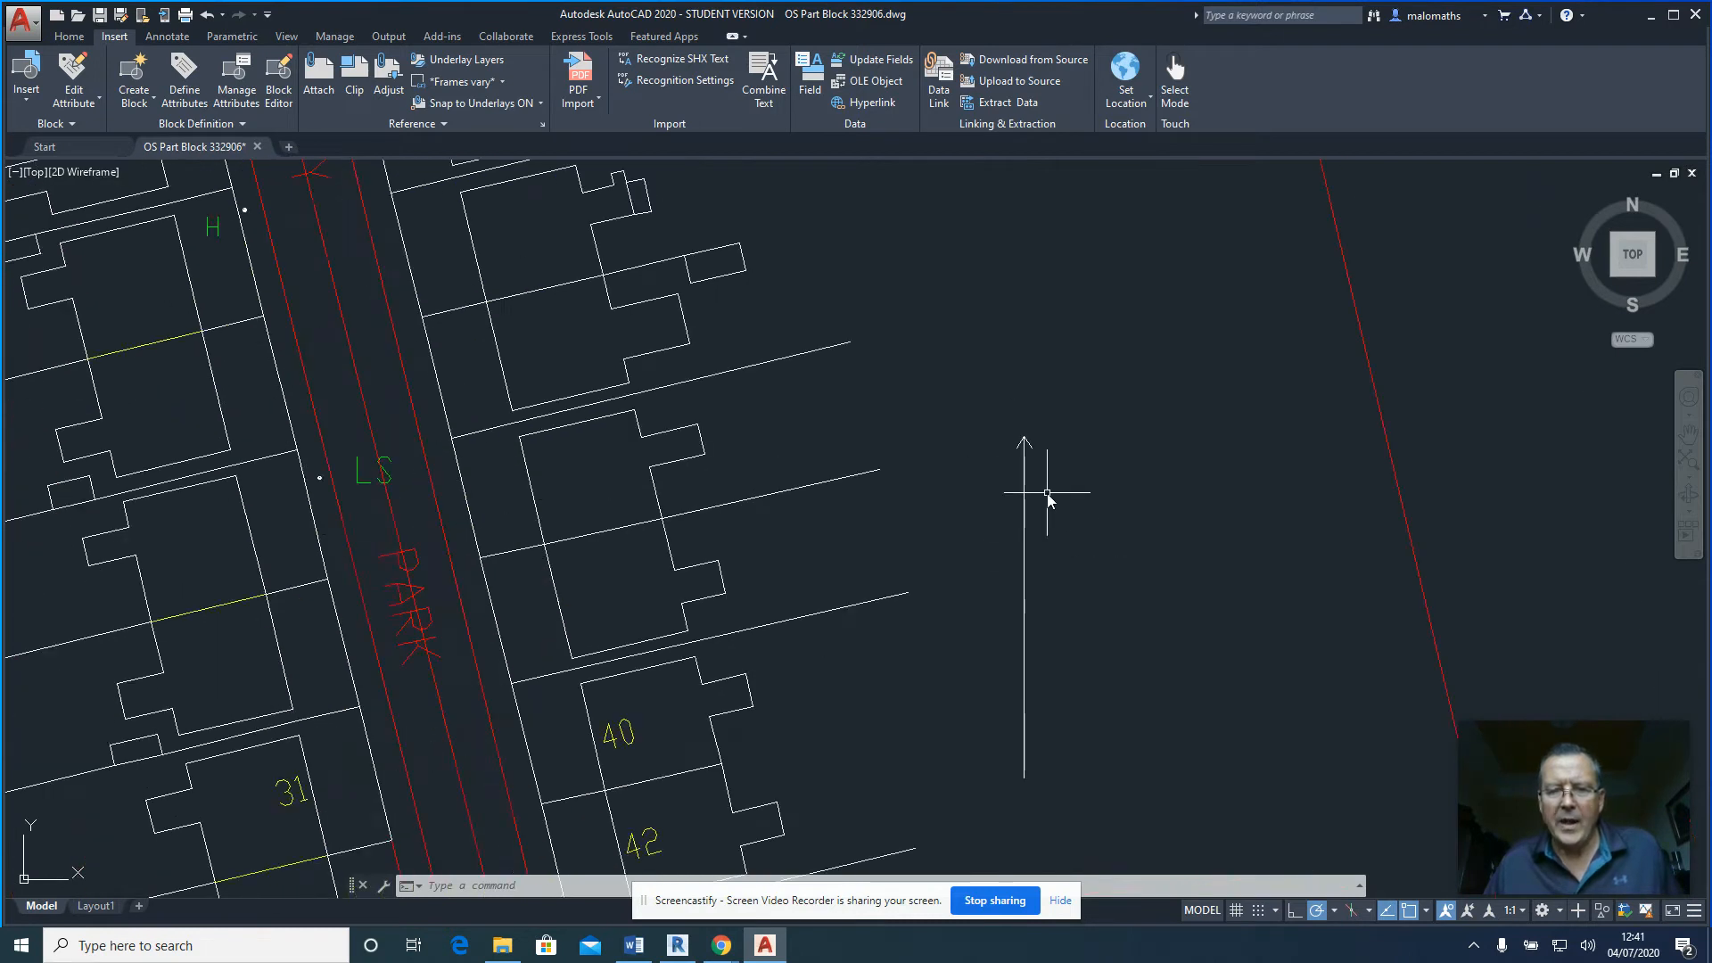
pyautogui.scroll(-2, 1040, 428)
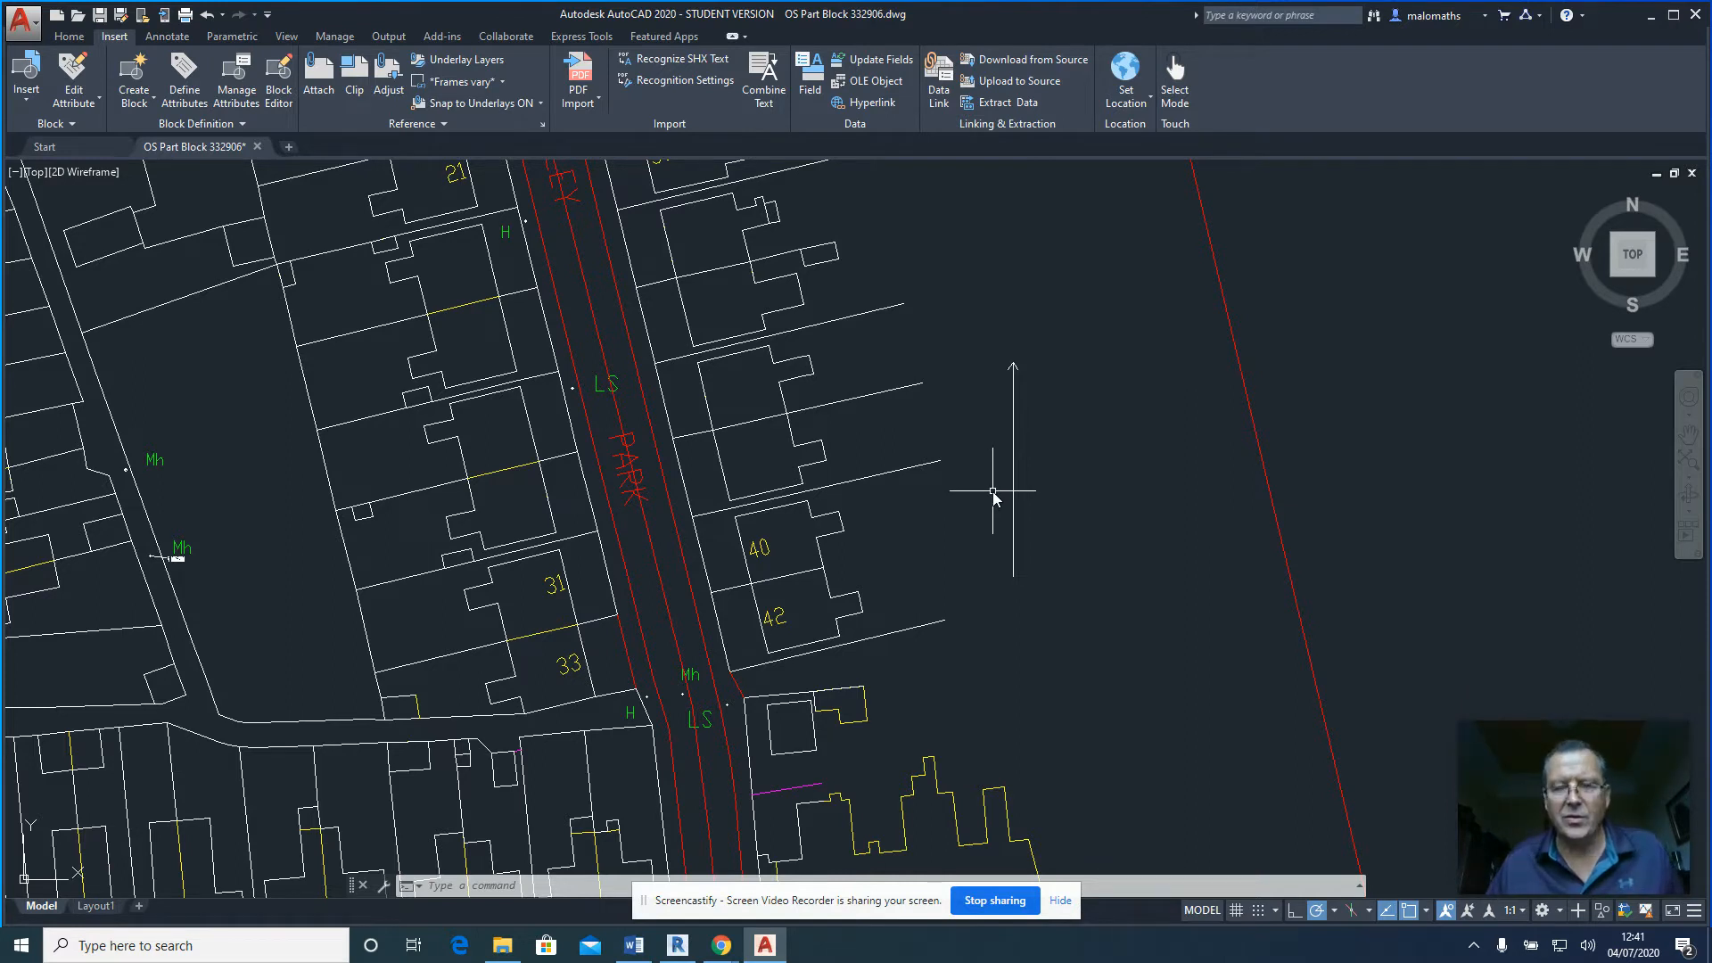
pyautogui.scroll(-4, 1099, 484)
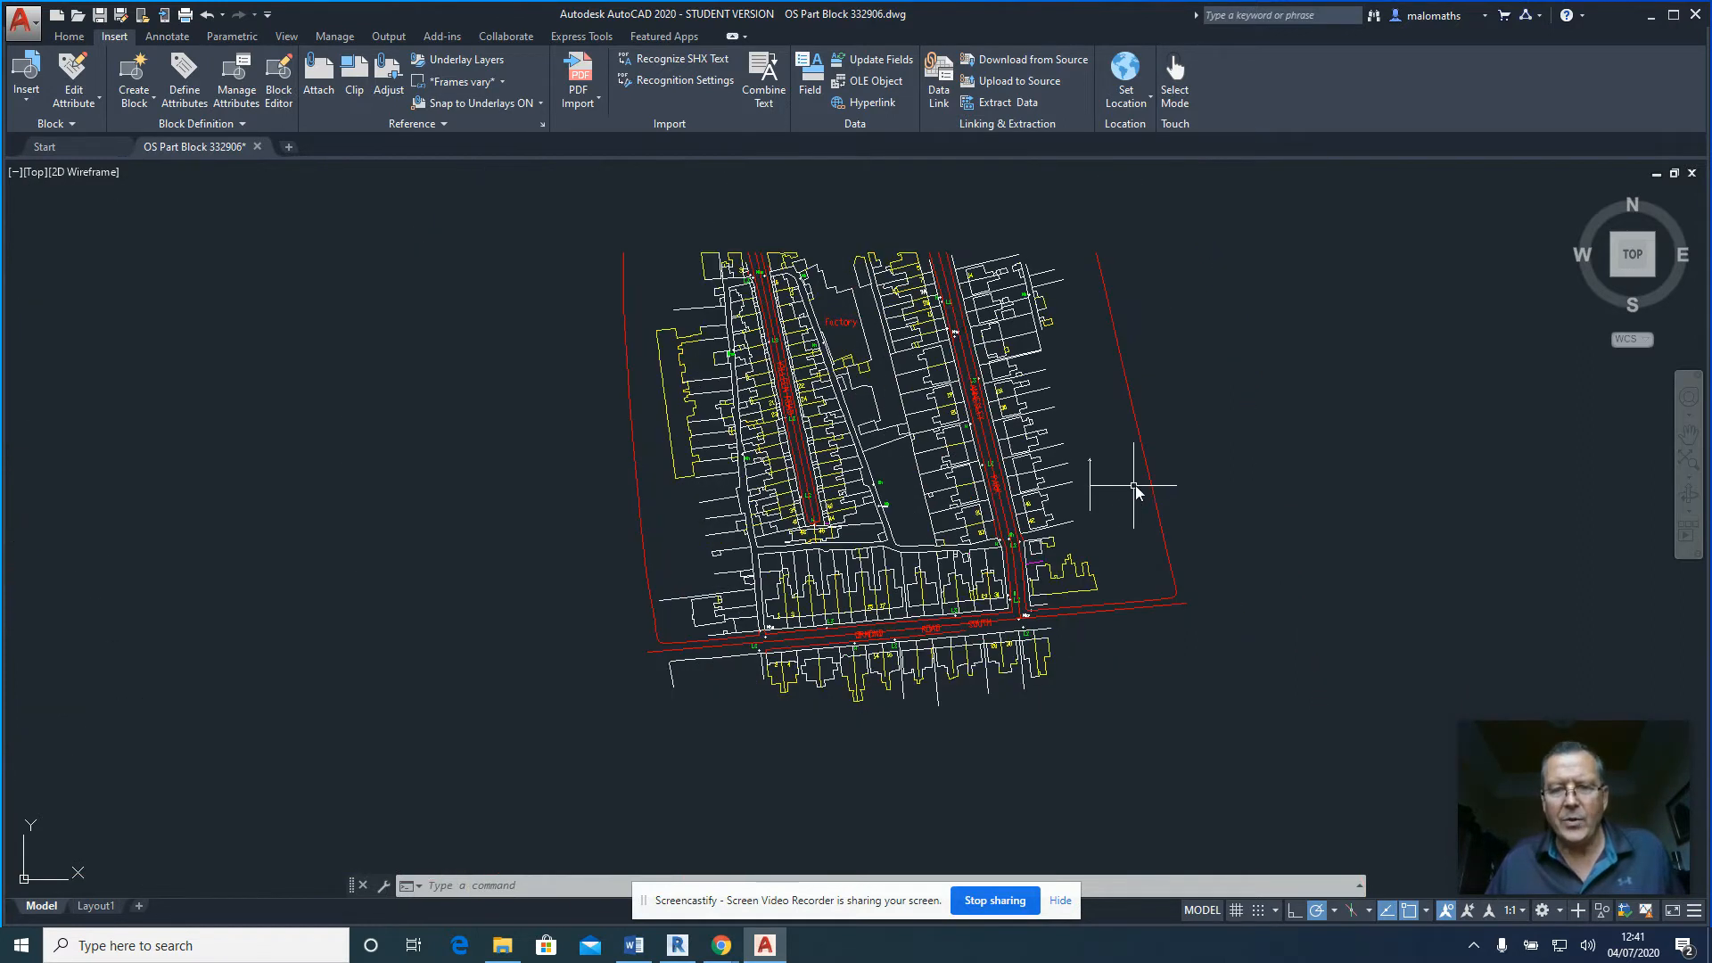
# - Inspect the map from the front to check that its linework is flat, and return to the top view
pyautogui.click(1633, 277)
pyautogui.click(1634, 277)
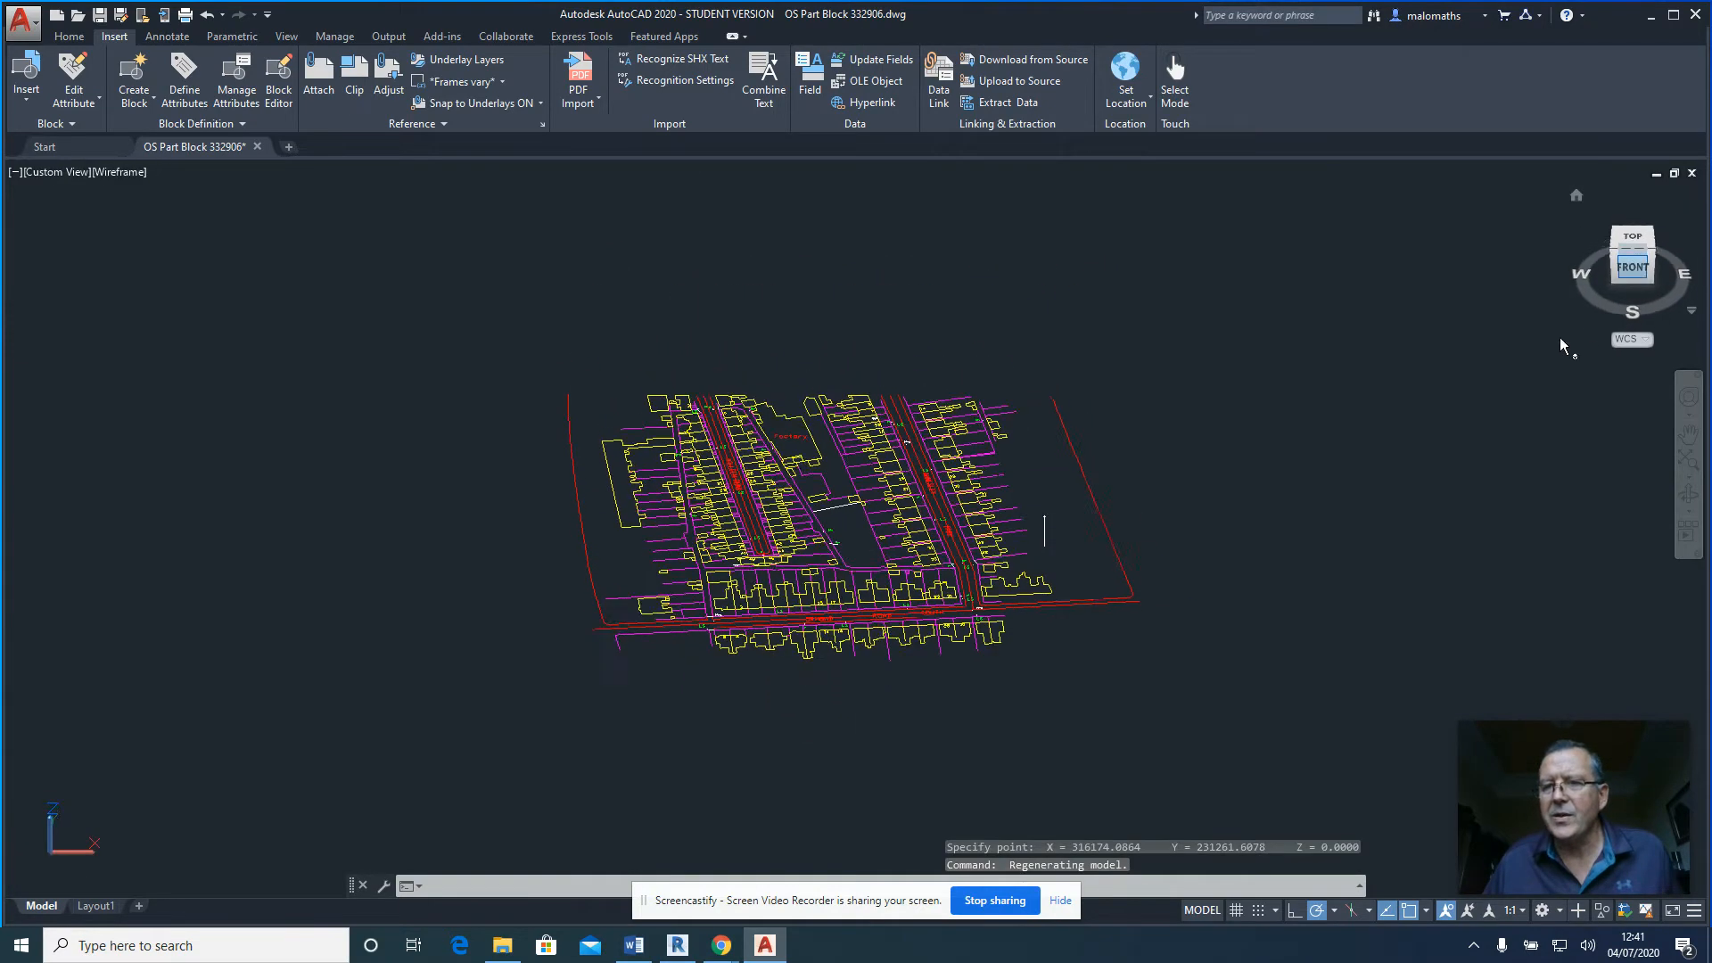
pyautogui.scroll(2, 858, 535)
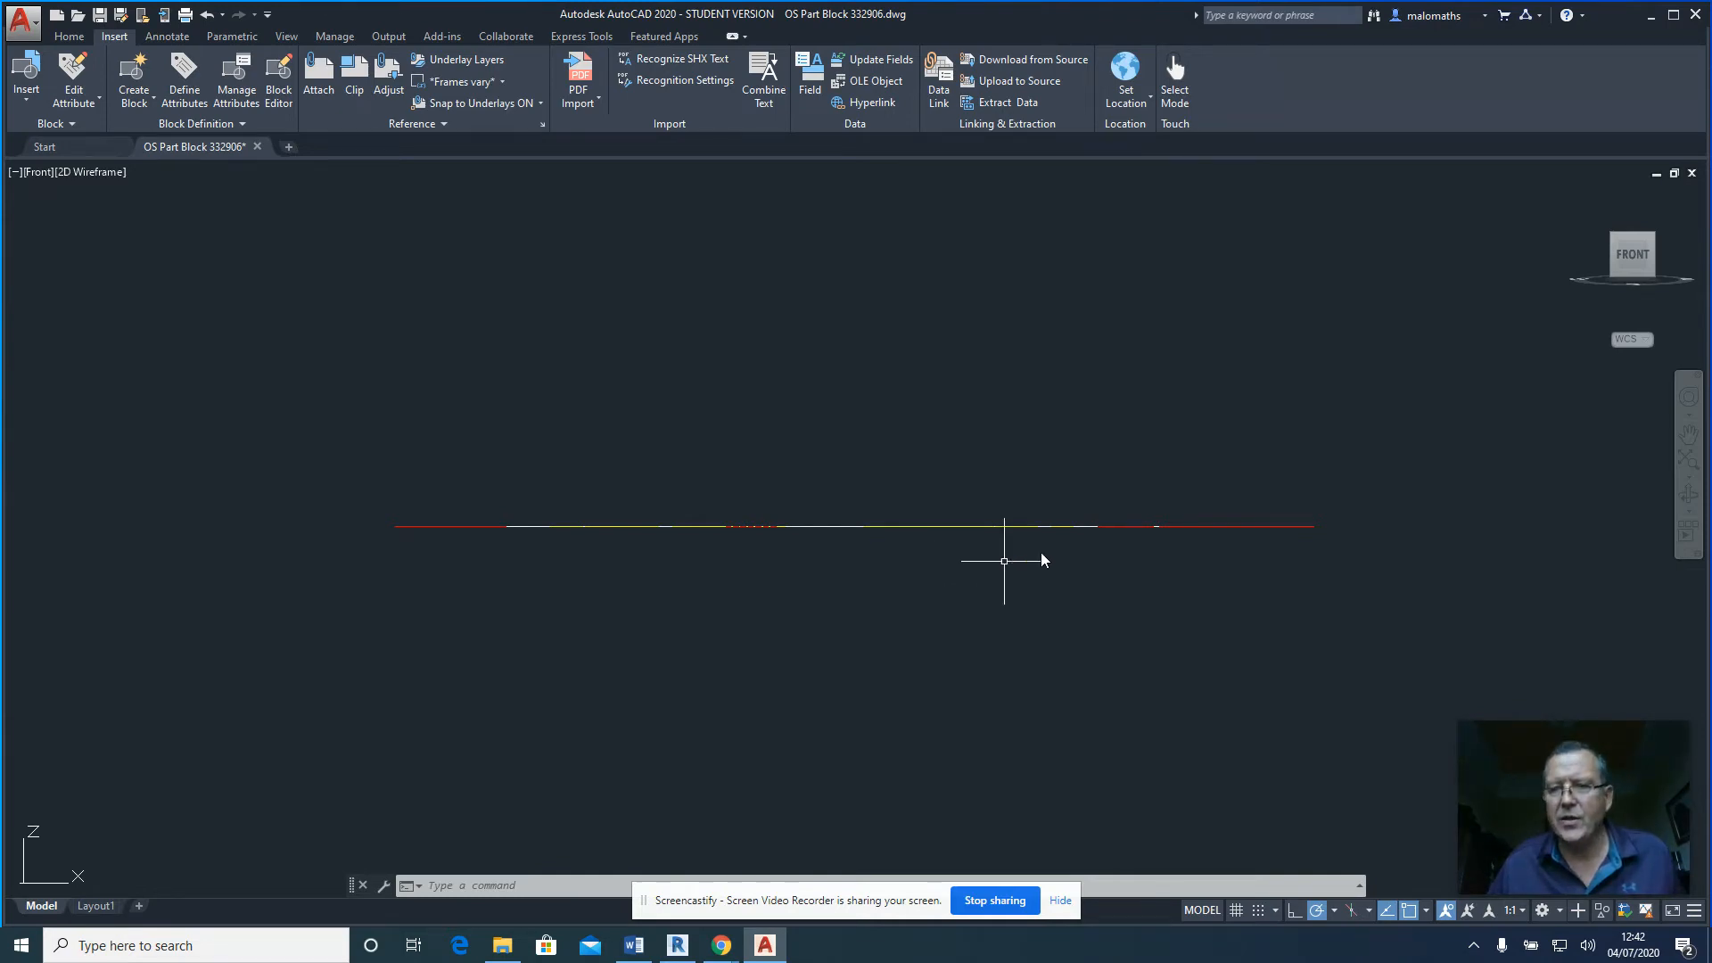
pyautogui.click(1631, 245)
pyautogui.click(1632, 241)
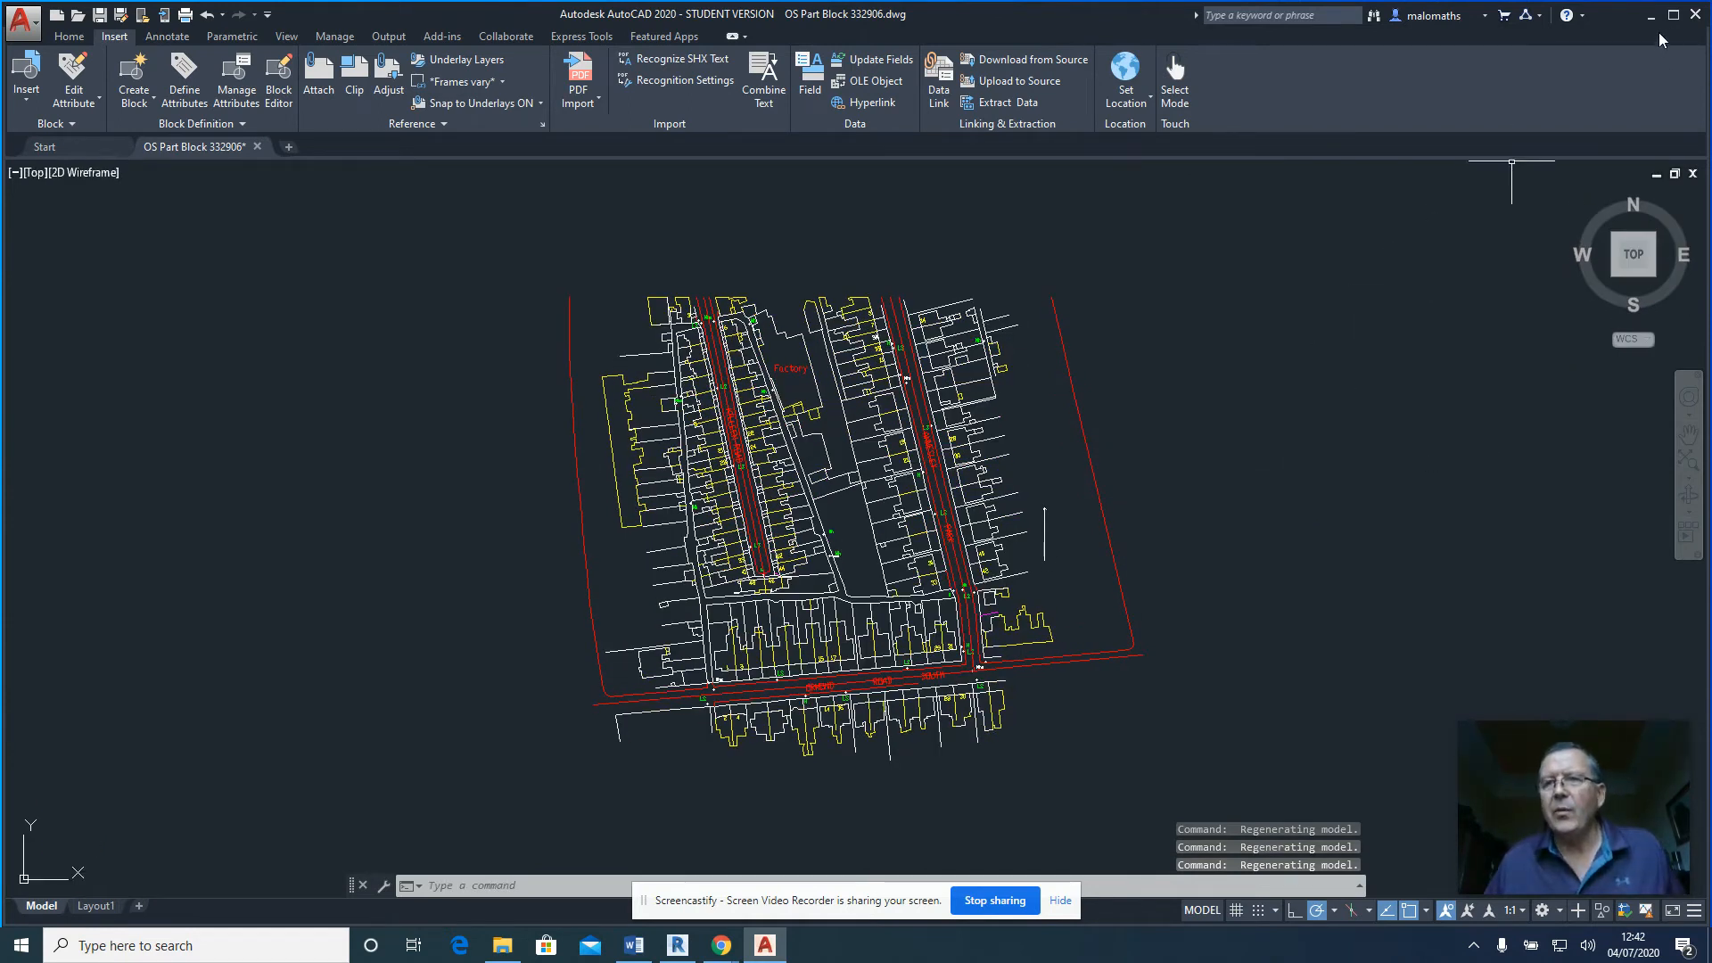
# - Close the OS Part Block 332906 drawing and save its changes
pyautogui.click(21, 20)
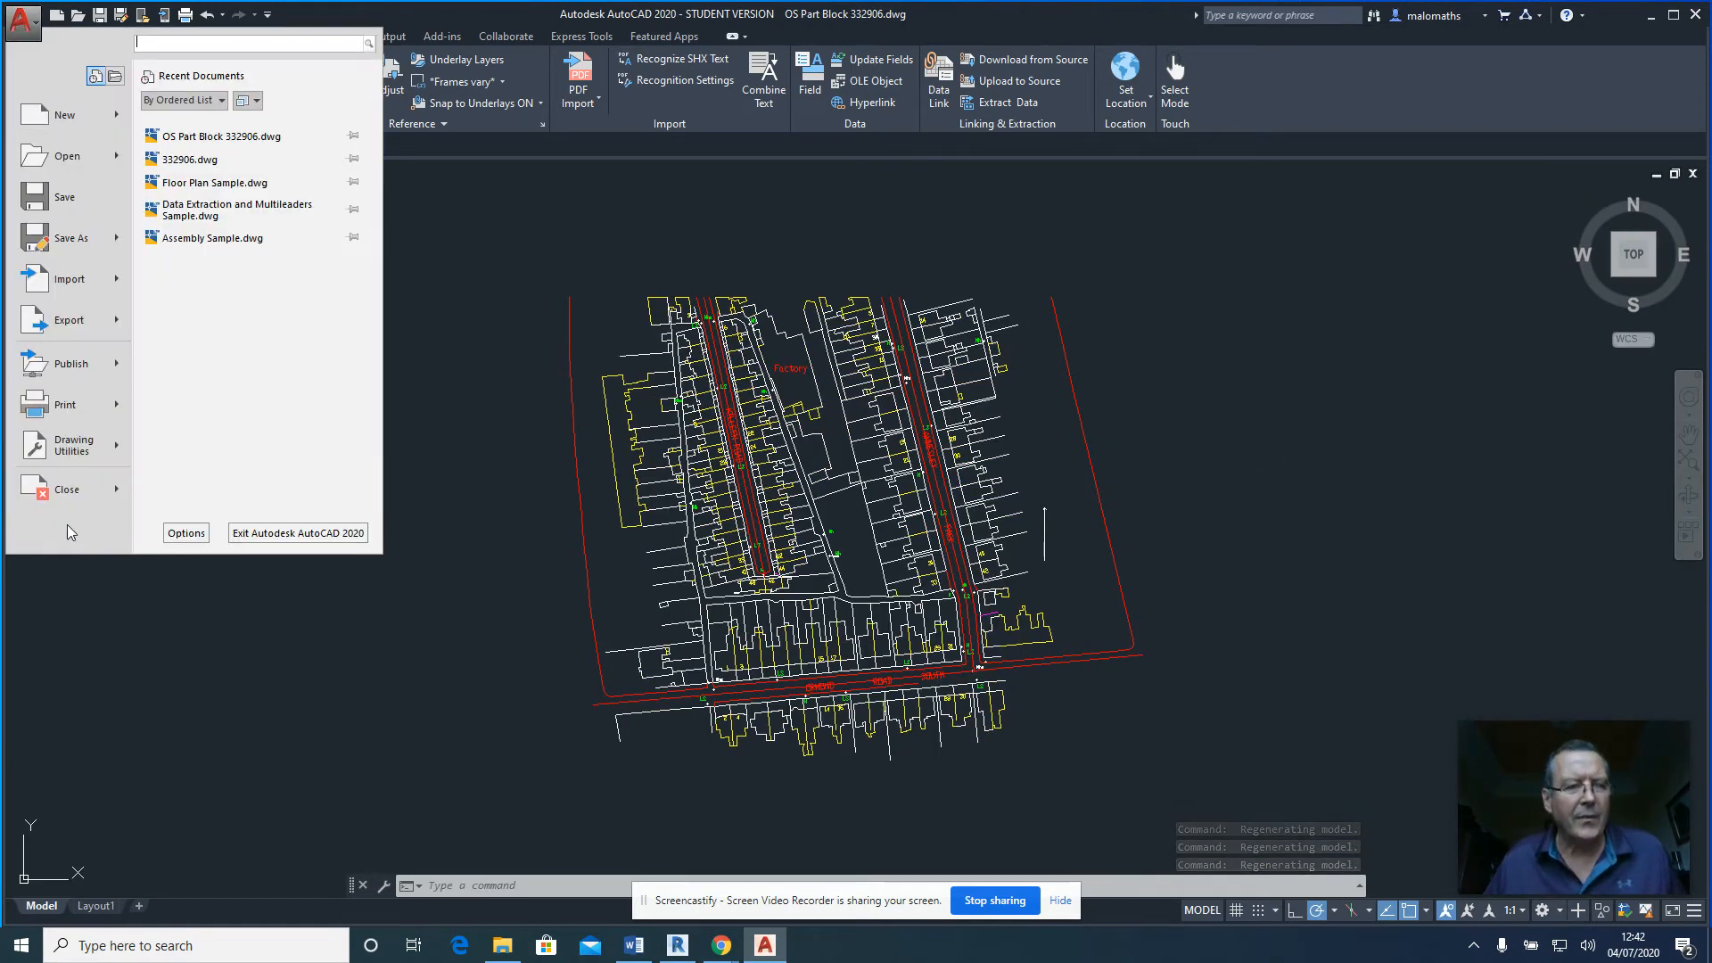
pyautogui.click(67, 489)
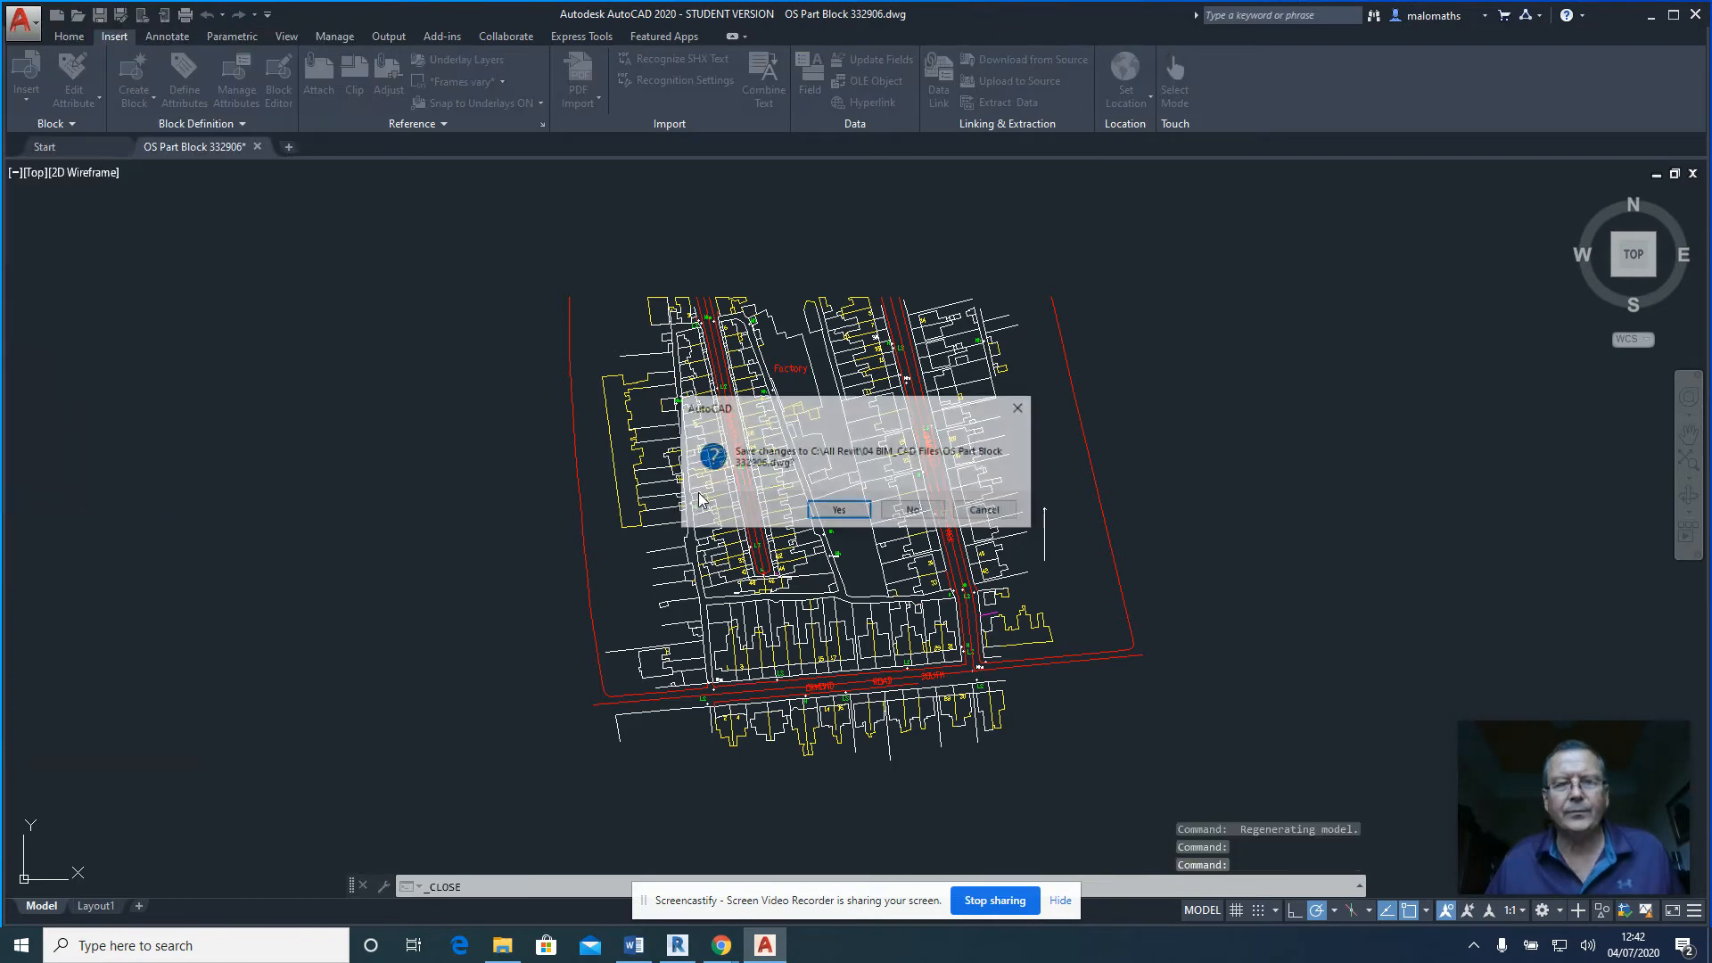
pyautogui.click(841, 509)
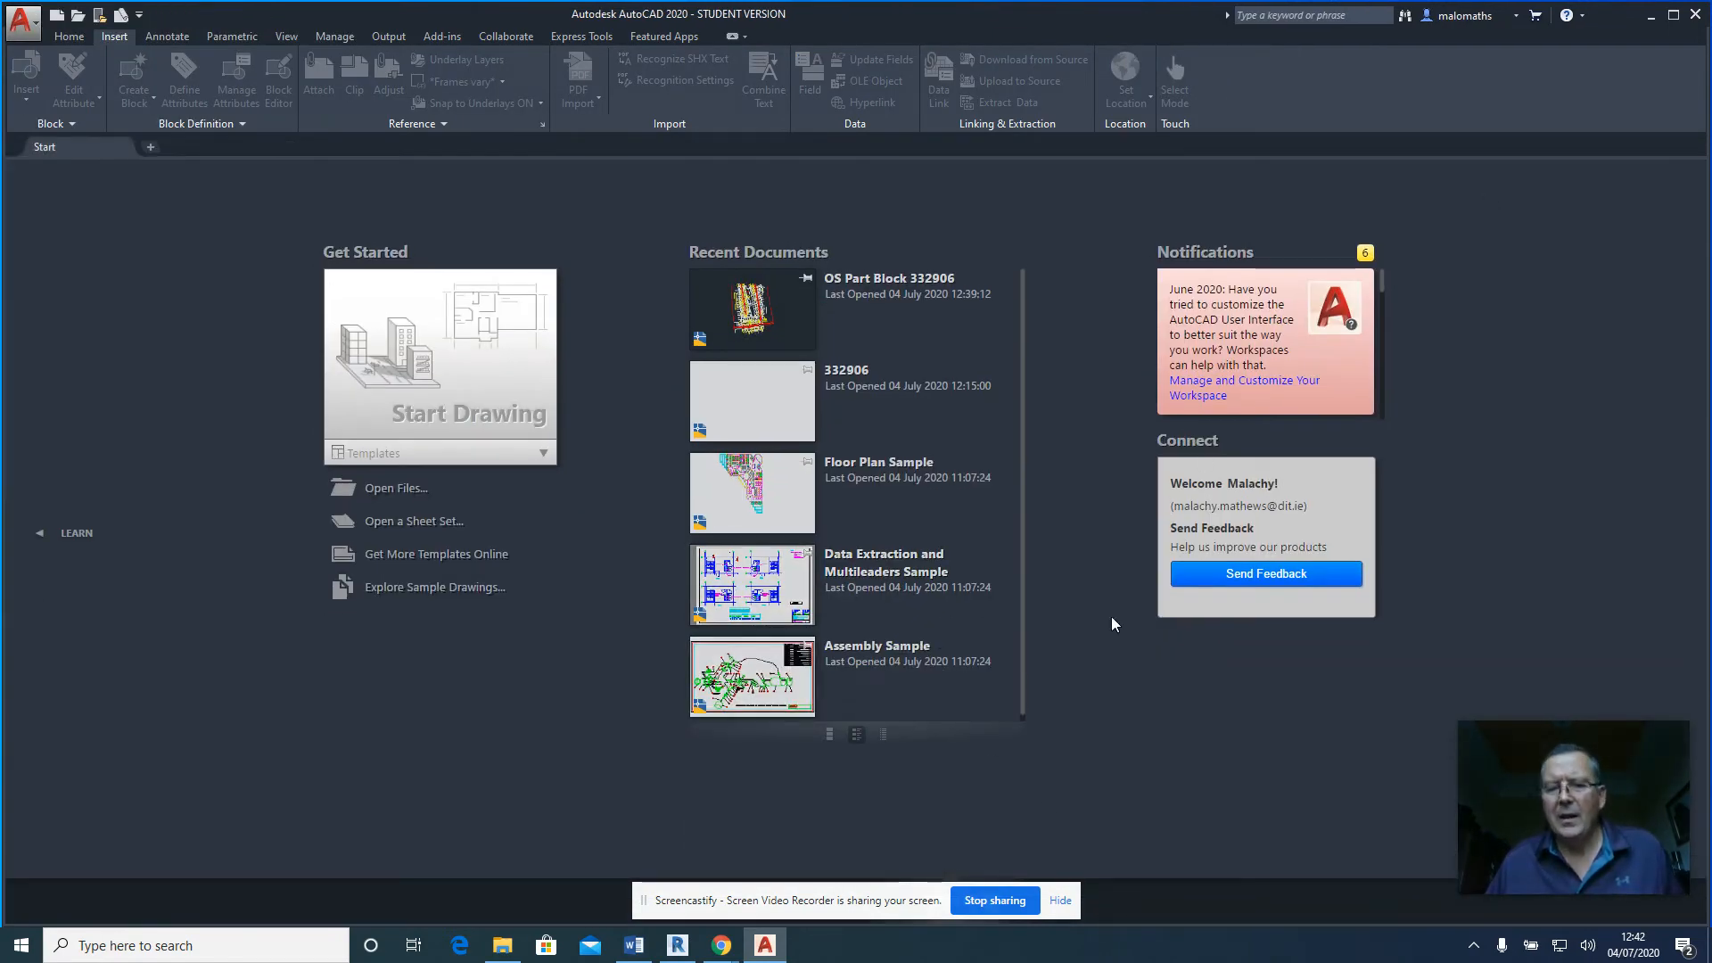
# - Switch to Revit, start a CAD link in the Site plan and select OS Part Block 332906.dwg from the 04 BIM_CAD Files folder
pyautogui.click(678, 945)
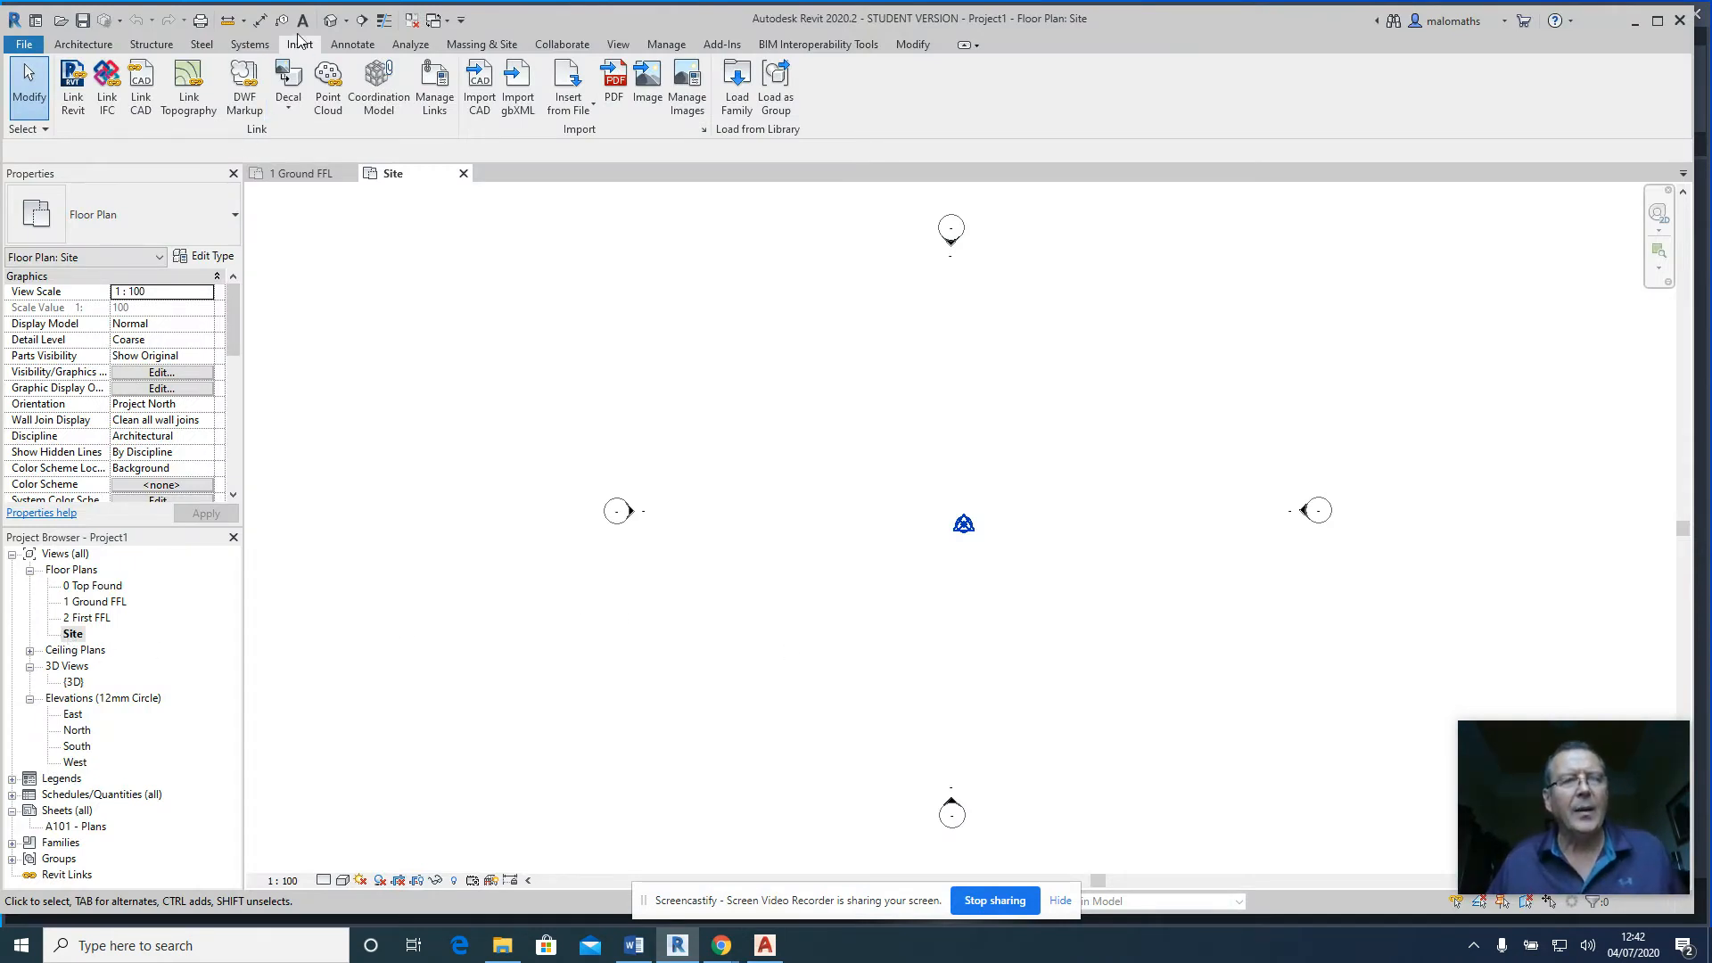
pyautogui.click(143, 102)
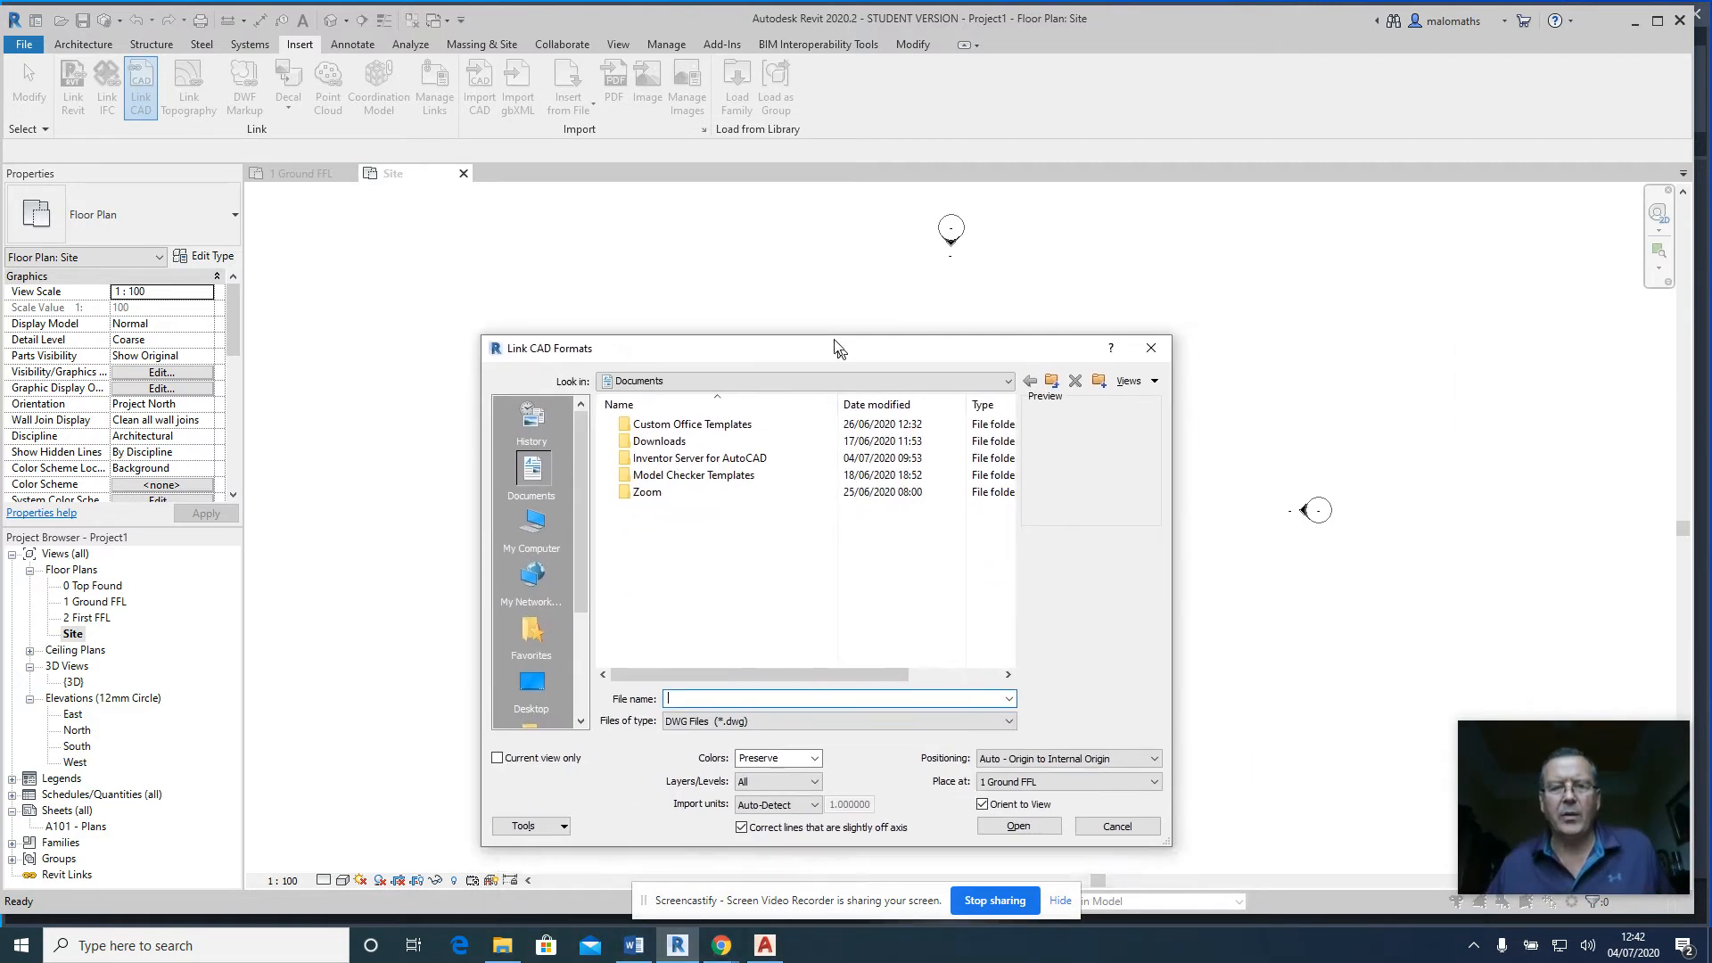
pyautogui.click(816, 321)
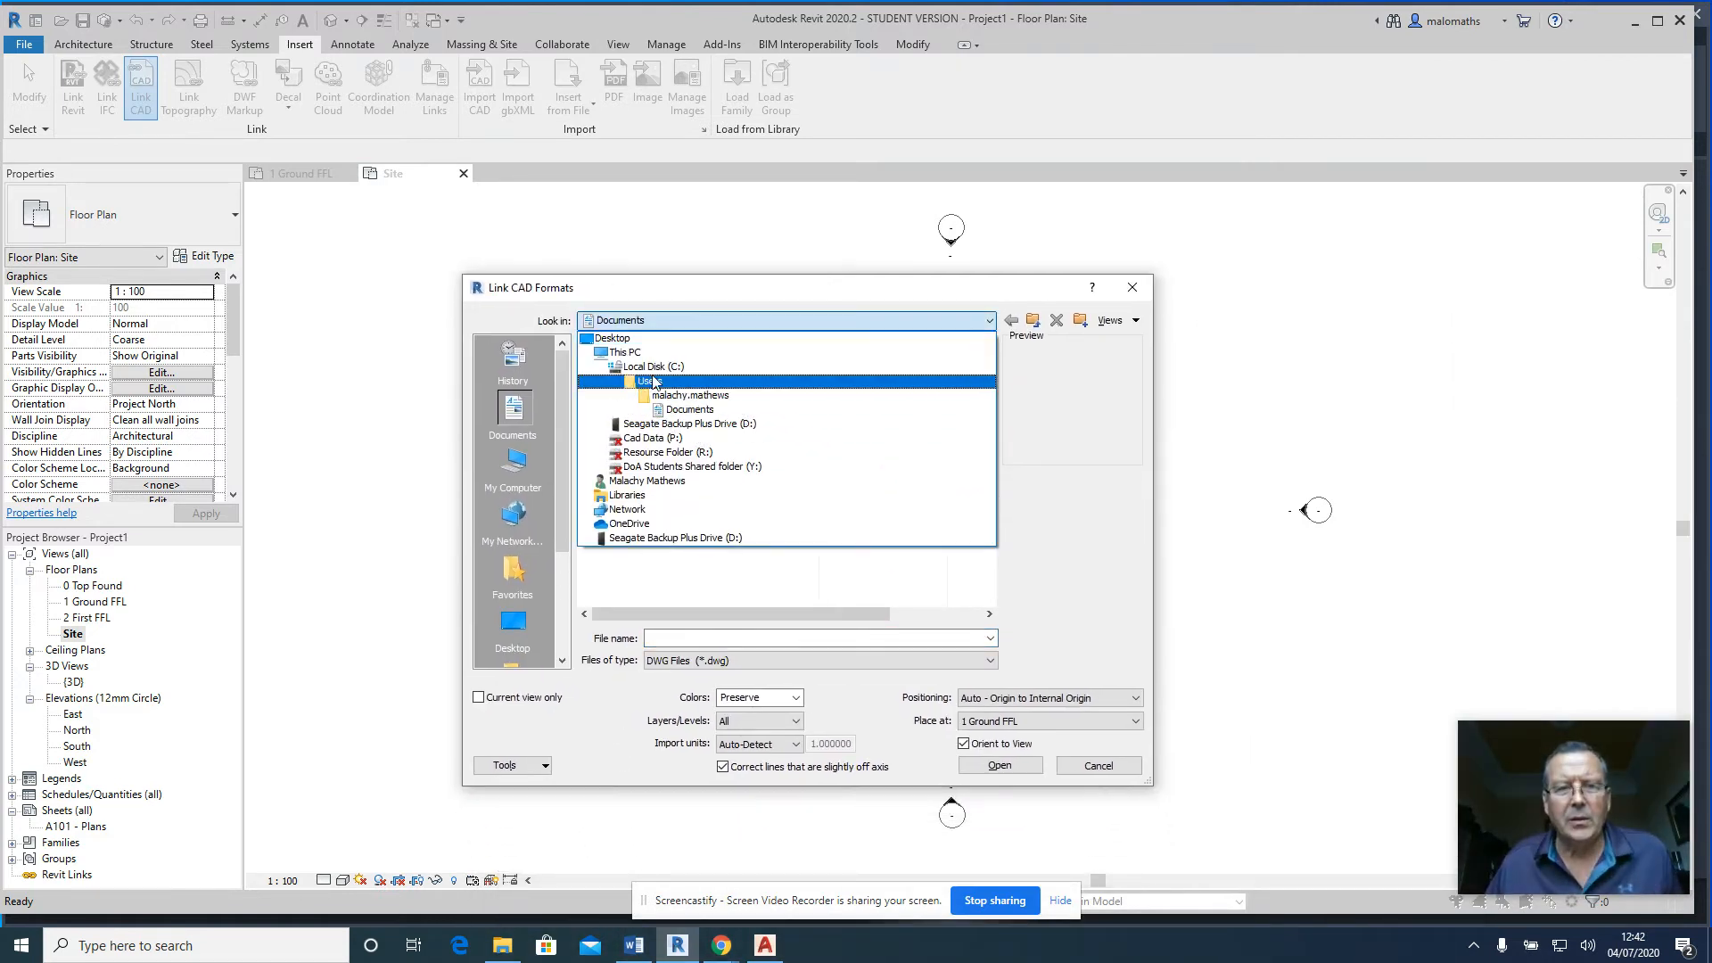
pyautogui.click(649, 355)
pyautogui.doubleClick(644, 366)
pyautogui.doubleClick(649, 414)
pyautogui.click(641, 391)
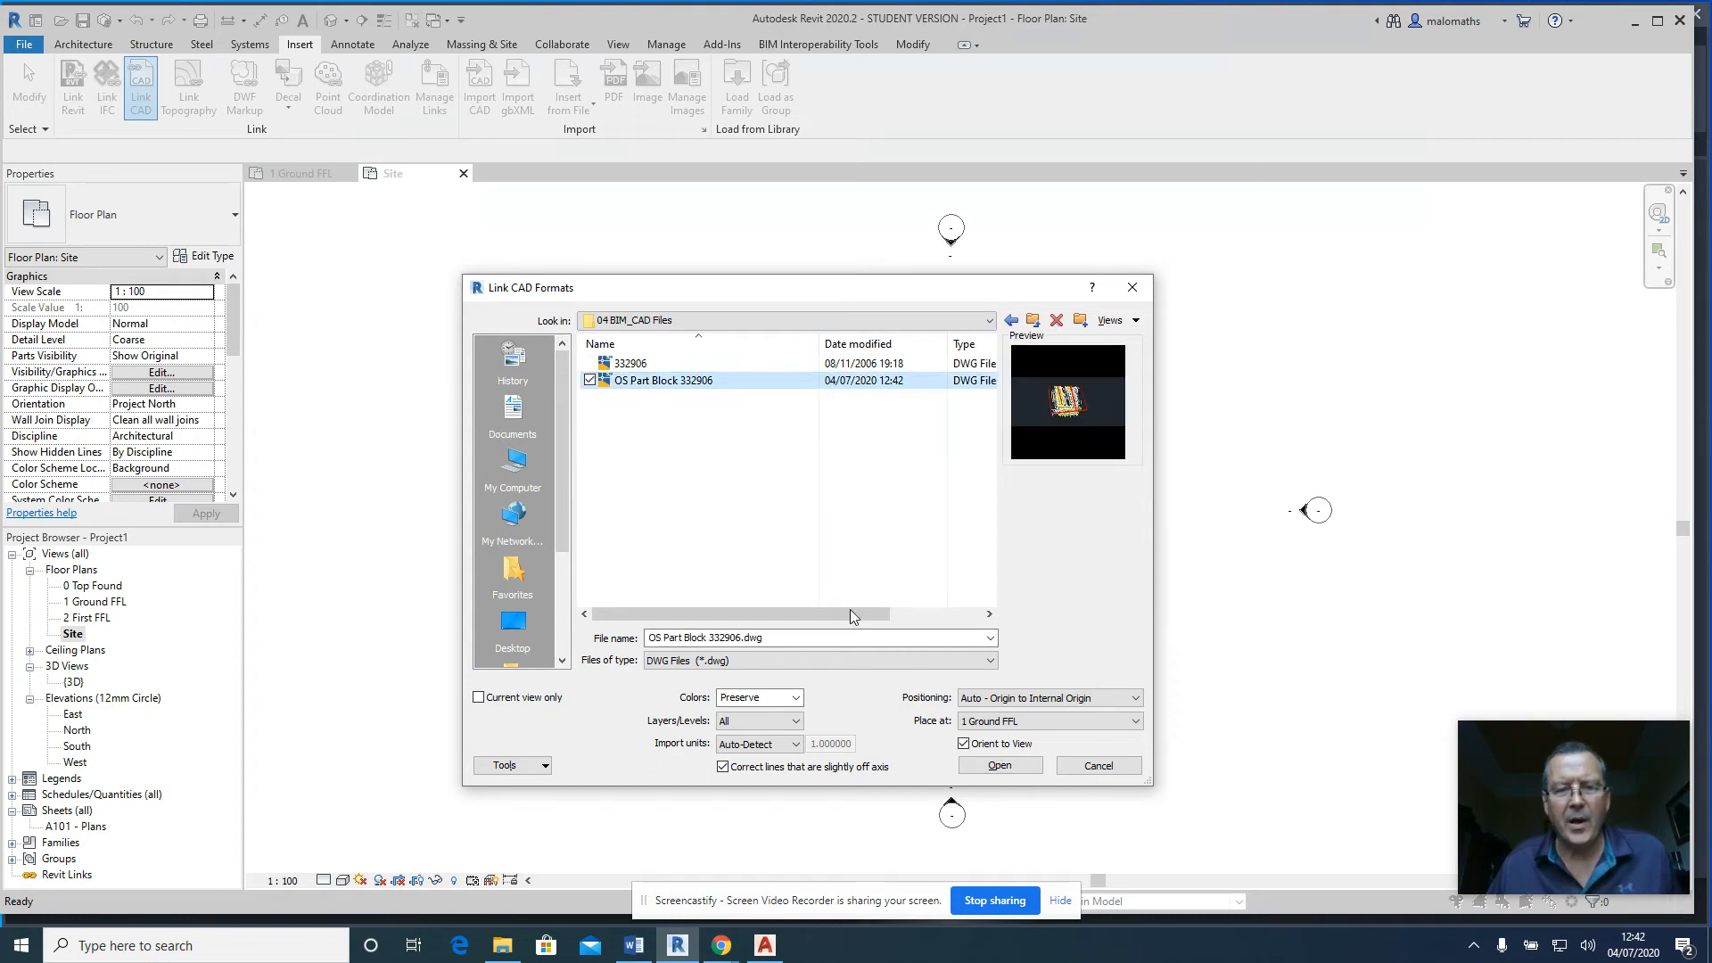
# - Set the link options to Black and White colors, meter import units and Manual - Center positioning, with off-axis line correction disabled
pyautogui.click(796, 700)
pyautogui.click(792, 740)
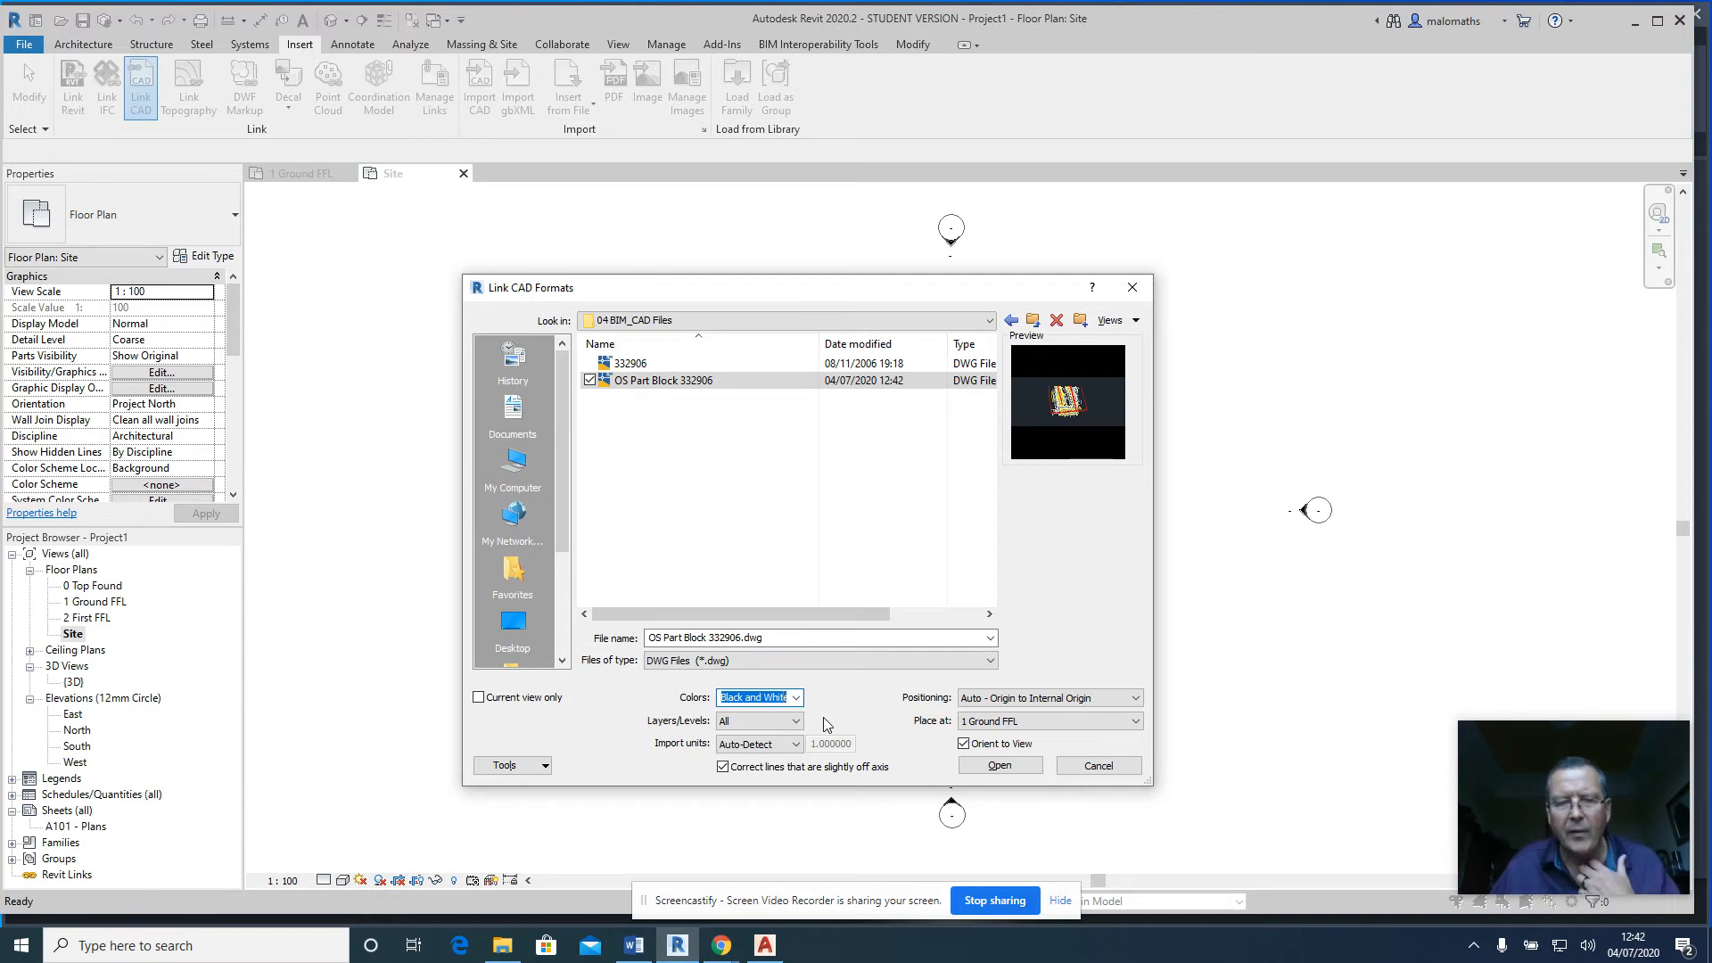
pyautogui.click(797, 745)
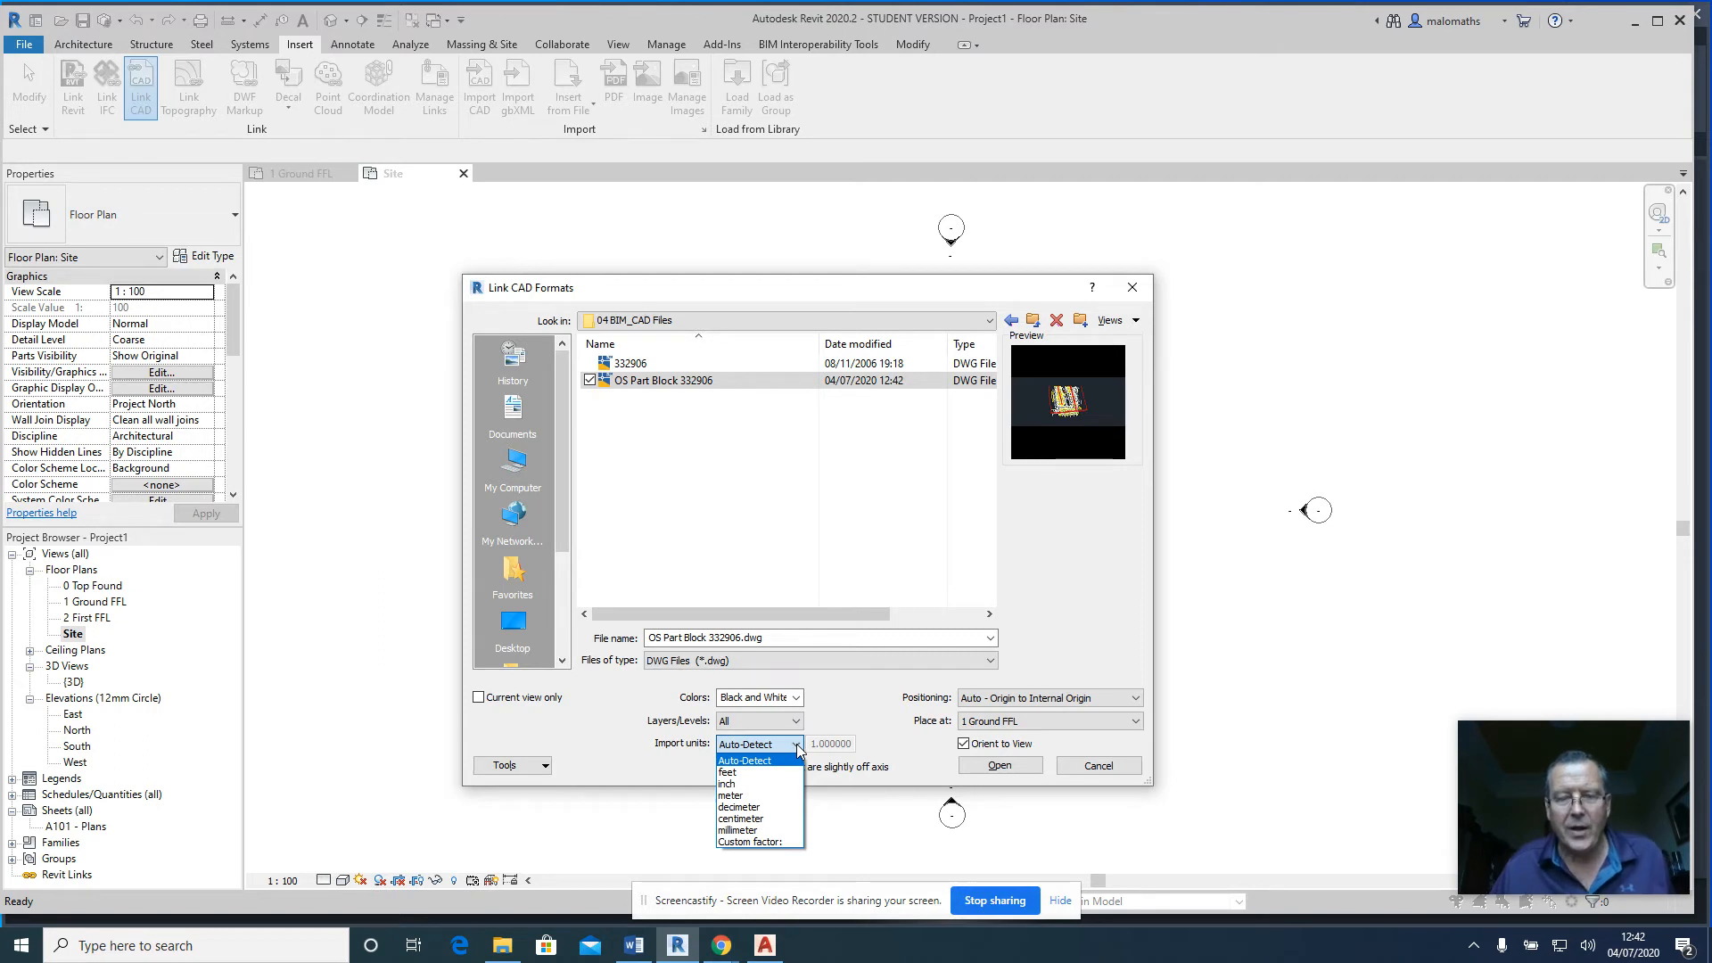
pyautogui.click(761, 795)
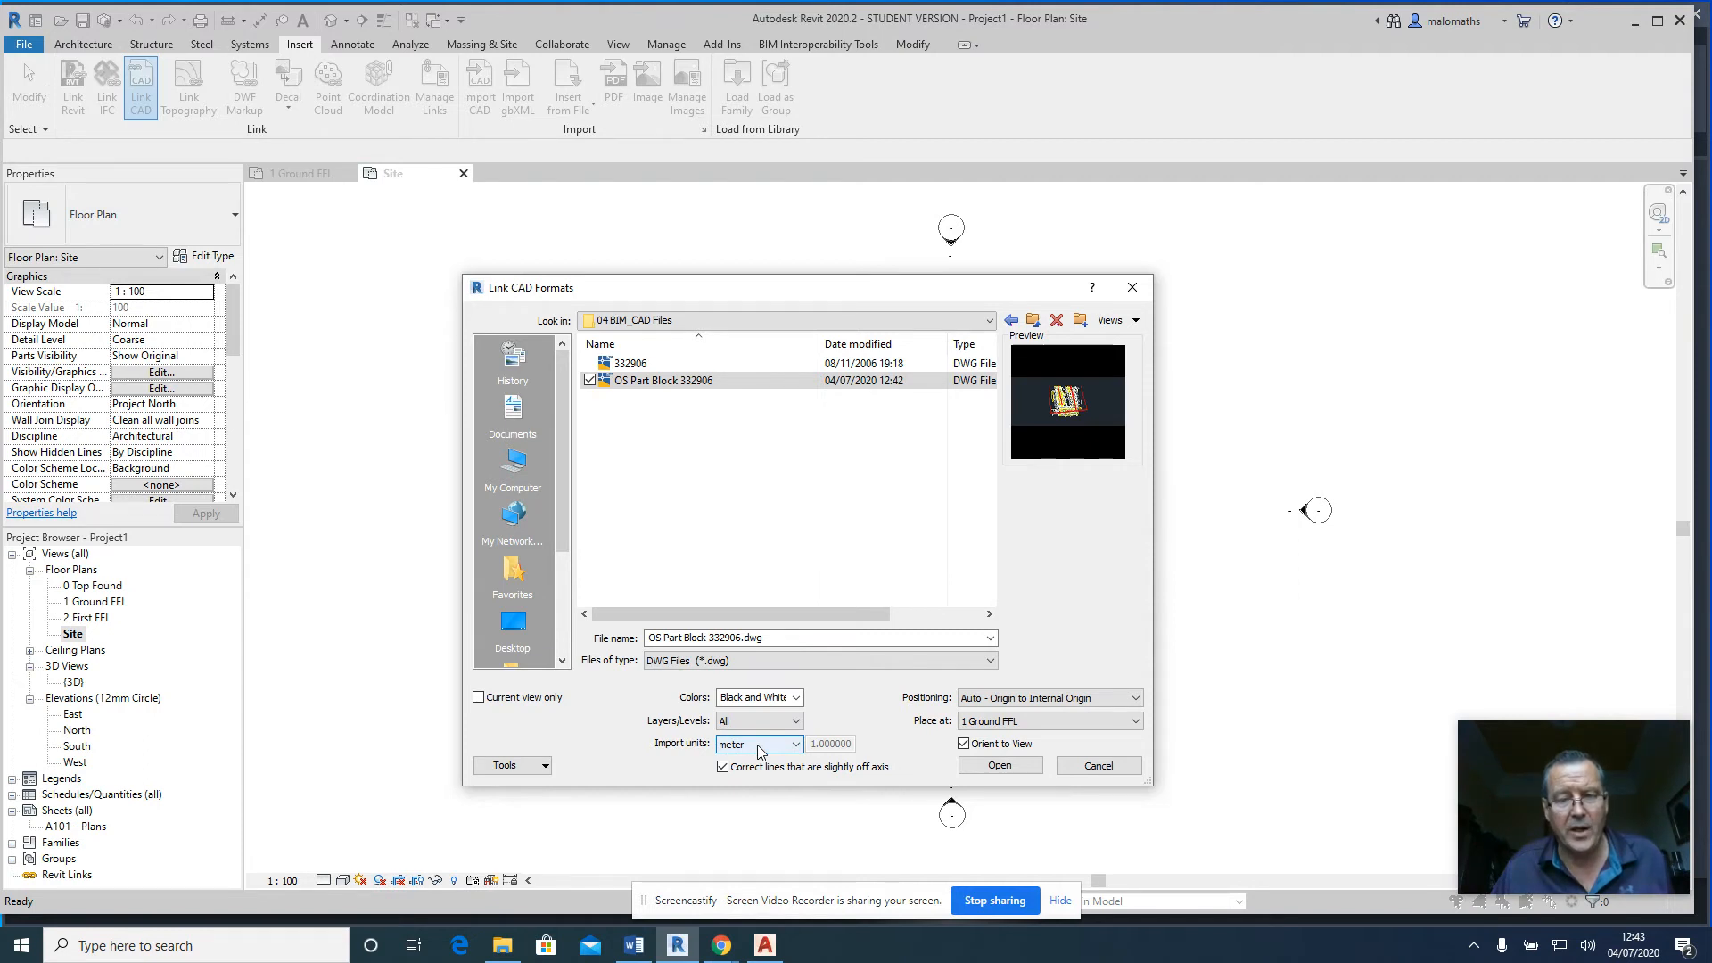
pyautogui.click(1106, 699)
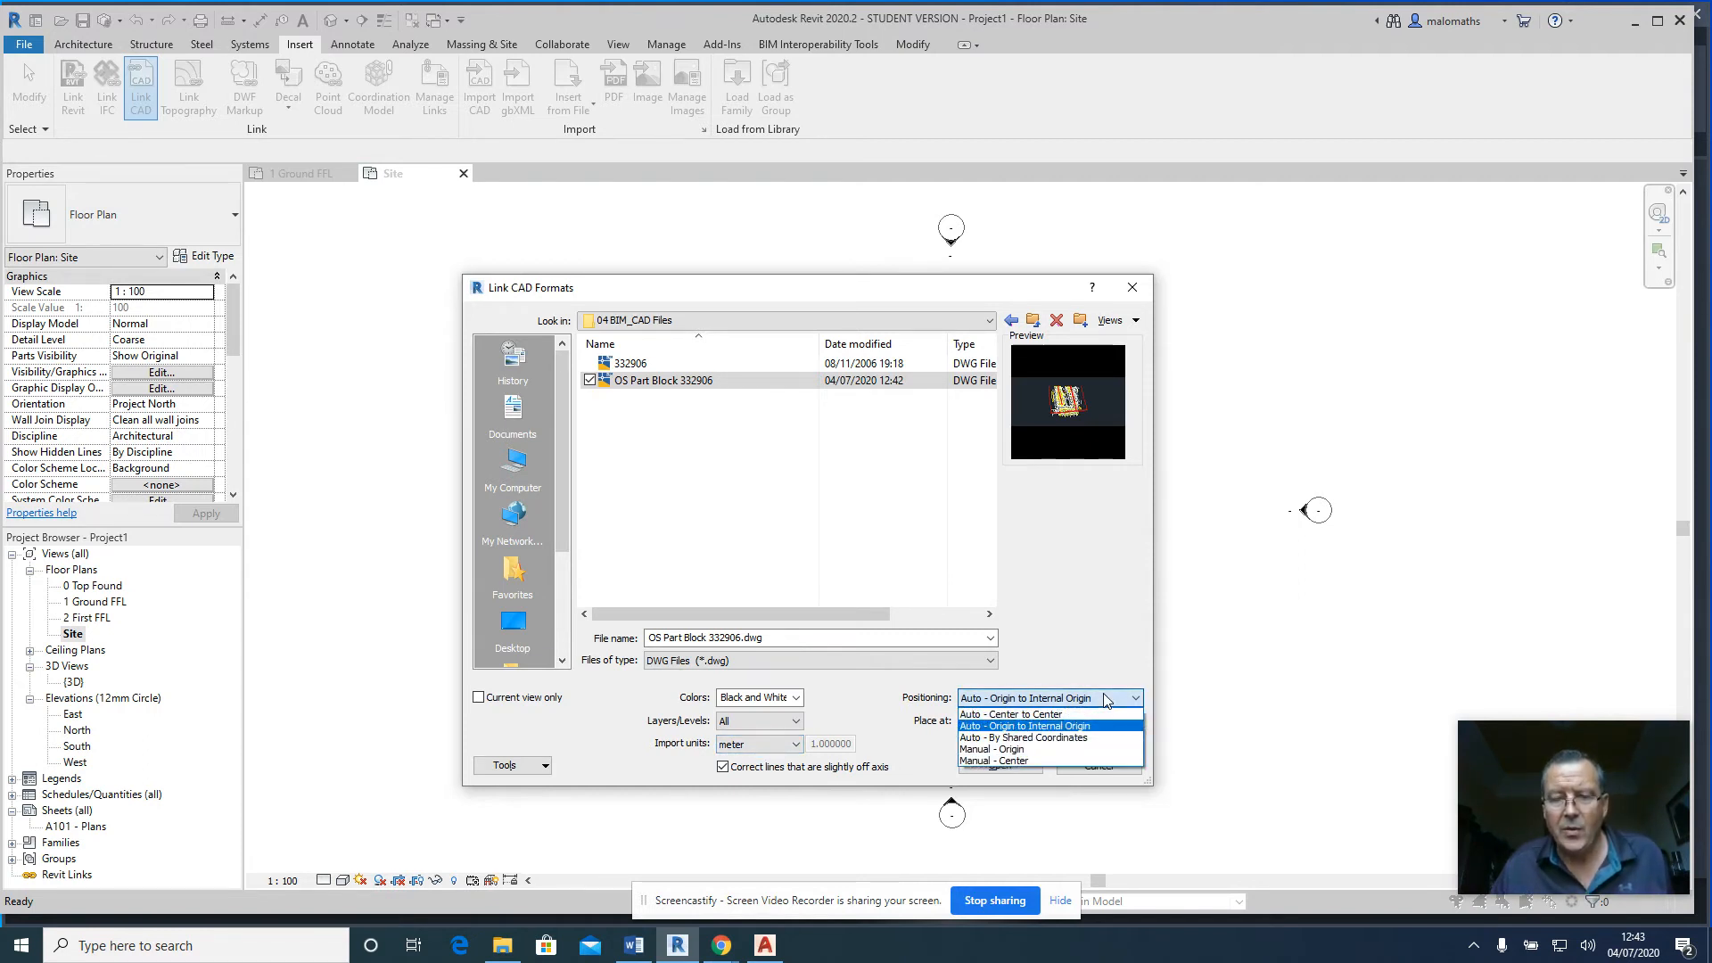
pyautogui.click(1030, 763)
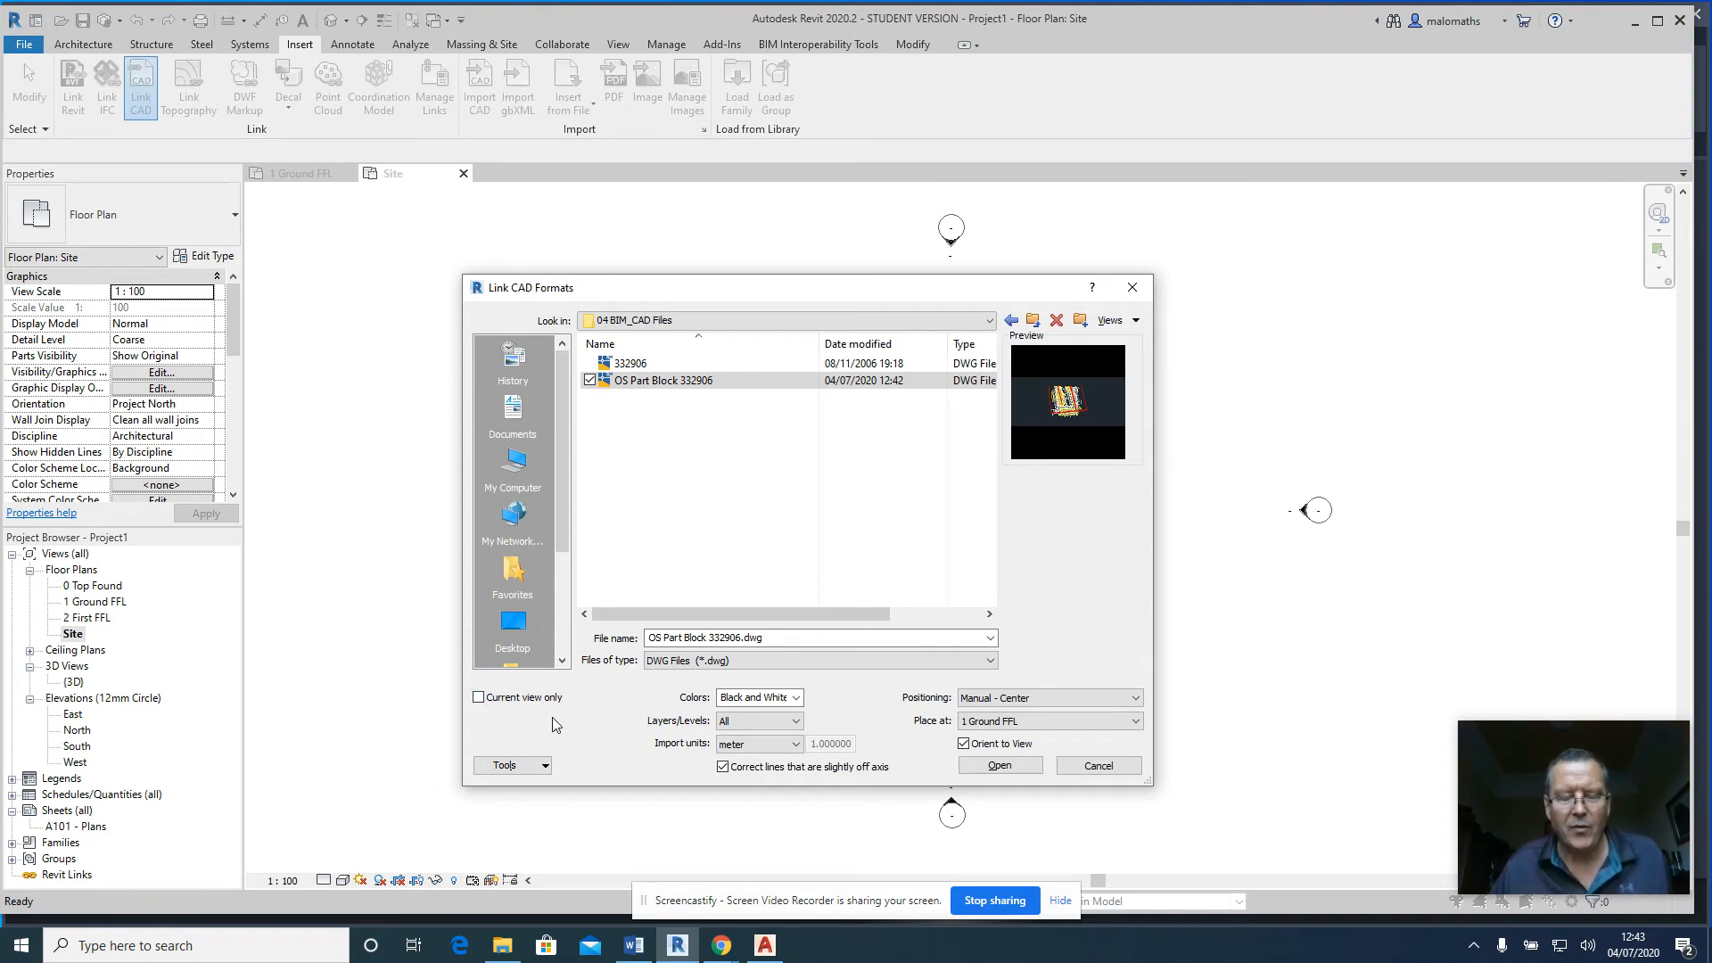
pyautogui.click(723, 767)
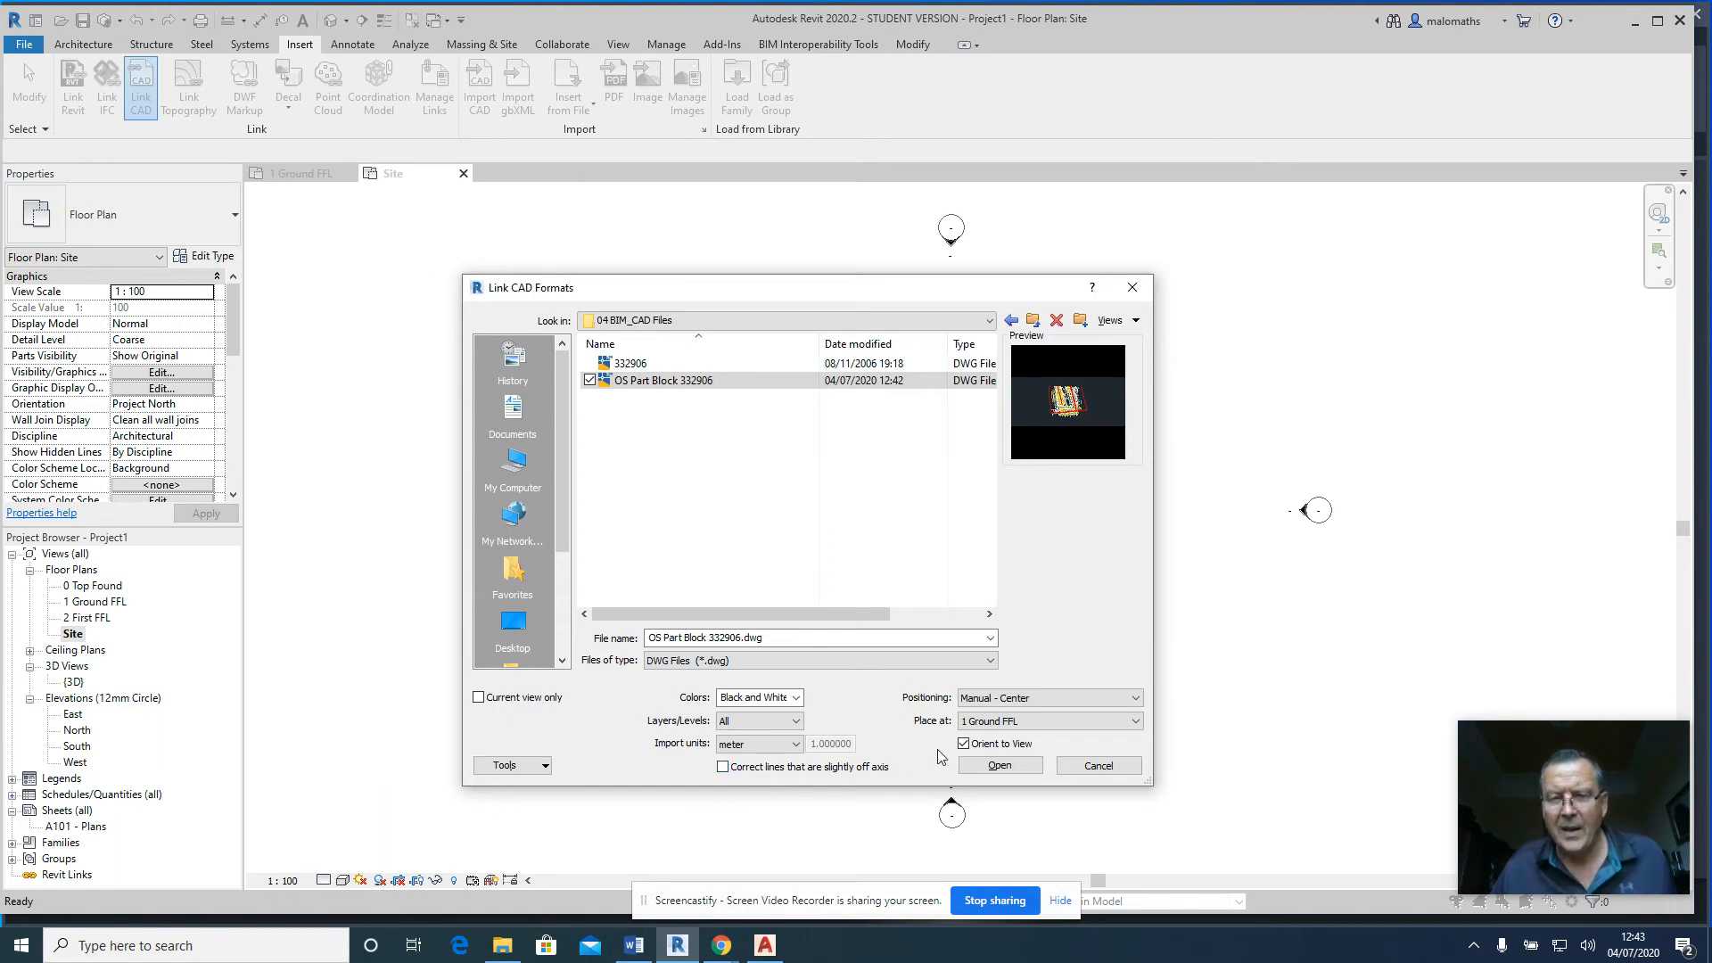
# - Load the linked drawing and place it so the open site between Killeen Road and Annesley Park surrounds the elevation markers
pyautogui.click(999, 766)
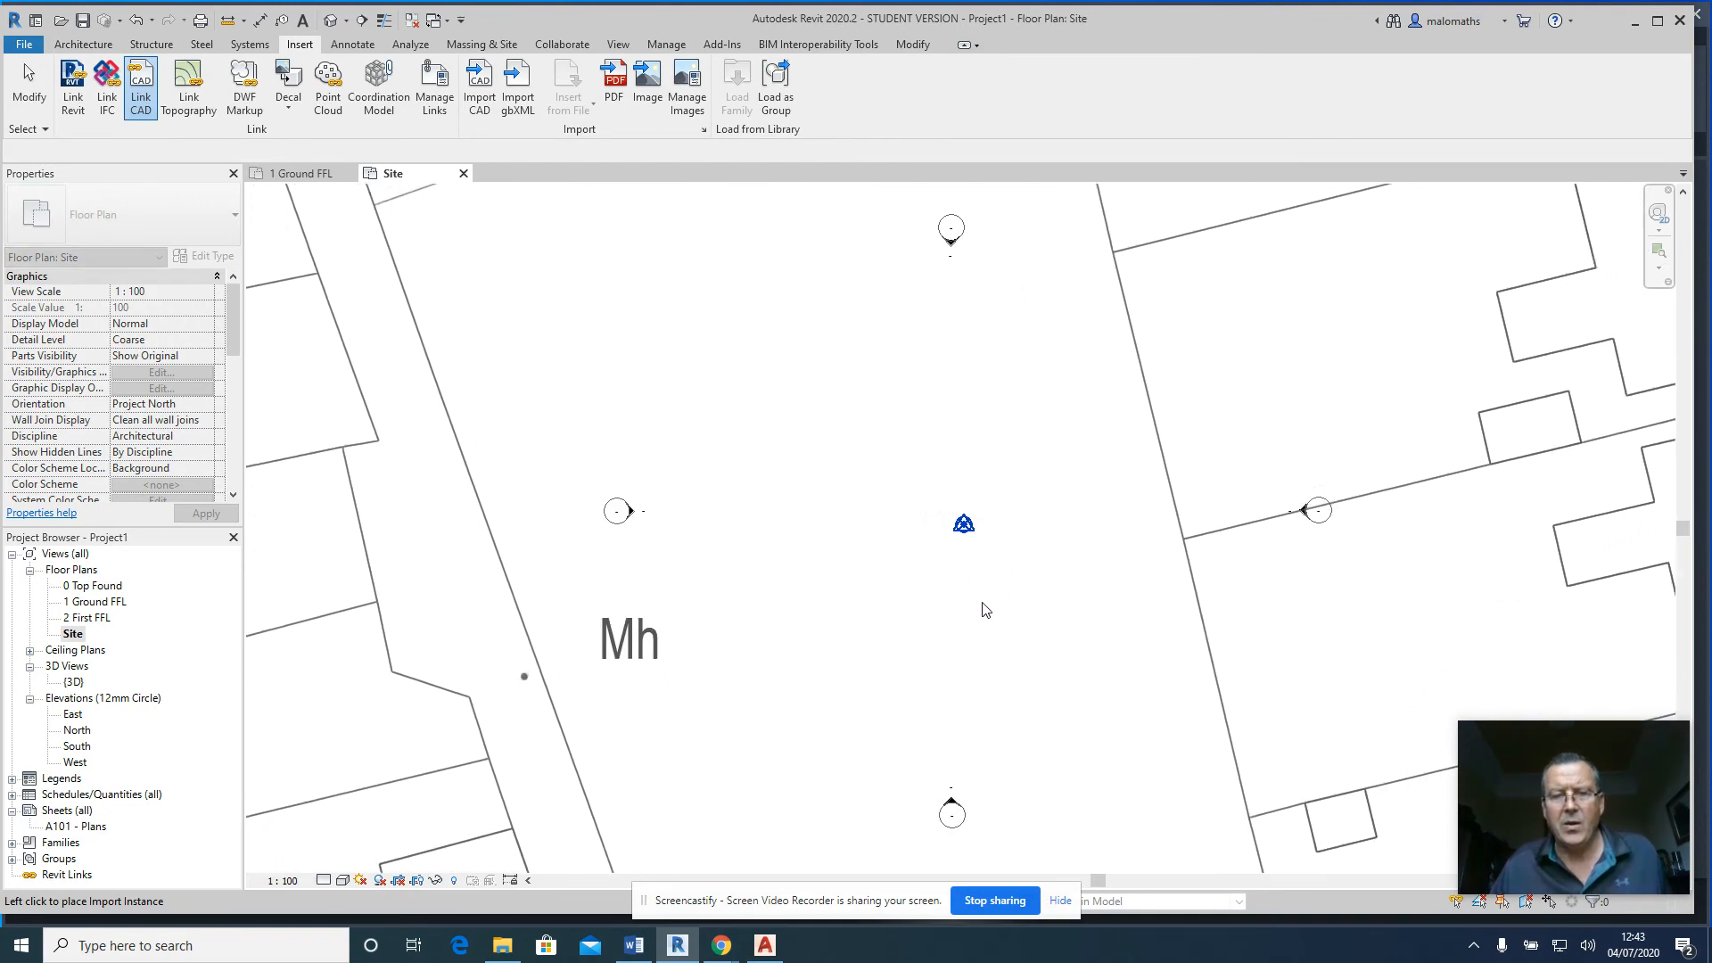
pyautogui.scroll(-3, 981, 615)
pyautogui.scroll(-5, 970, 640)
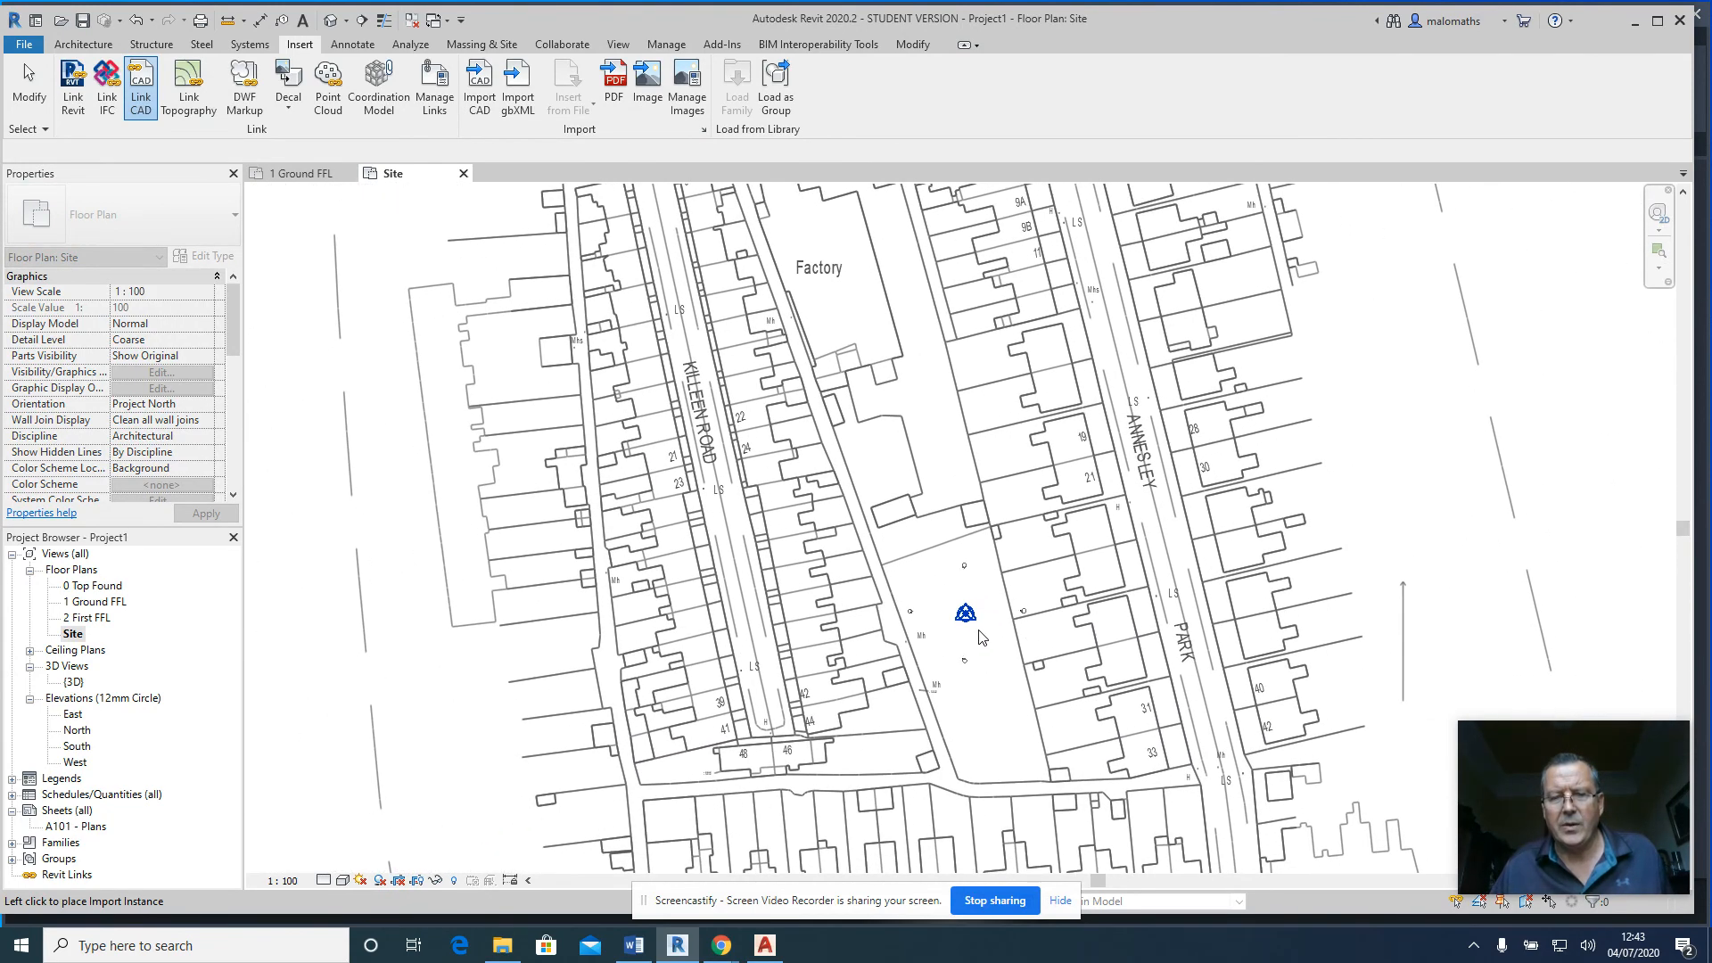
pyautogui.click(981, 635)
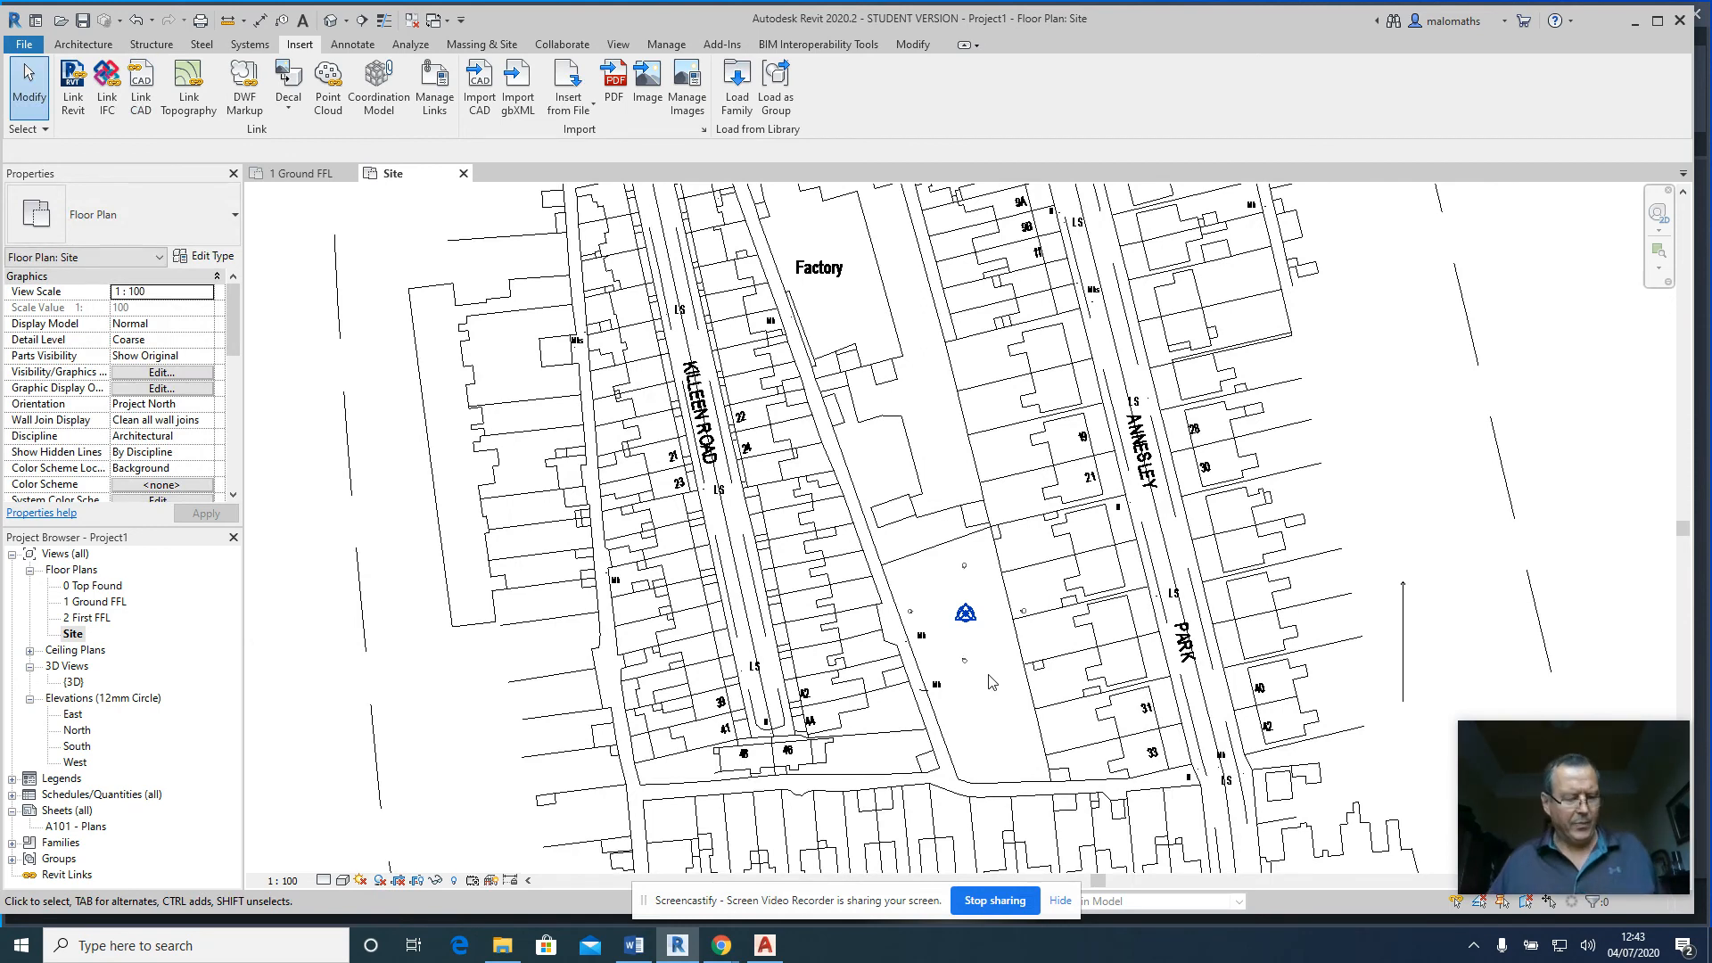
pyautogui.scroll(-3, 988, 682)
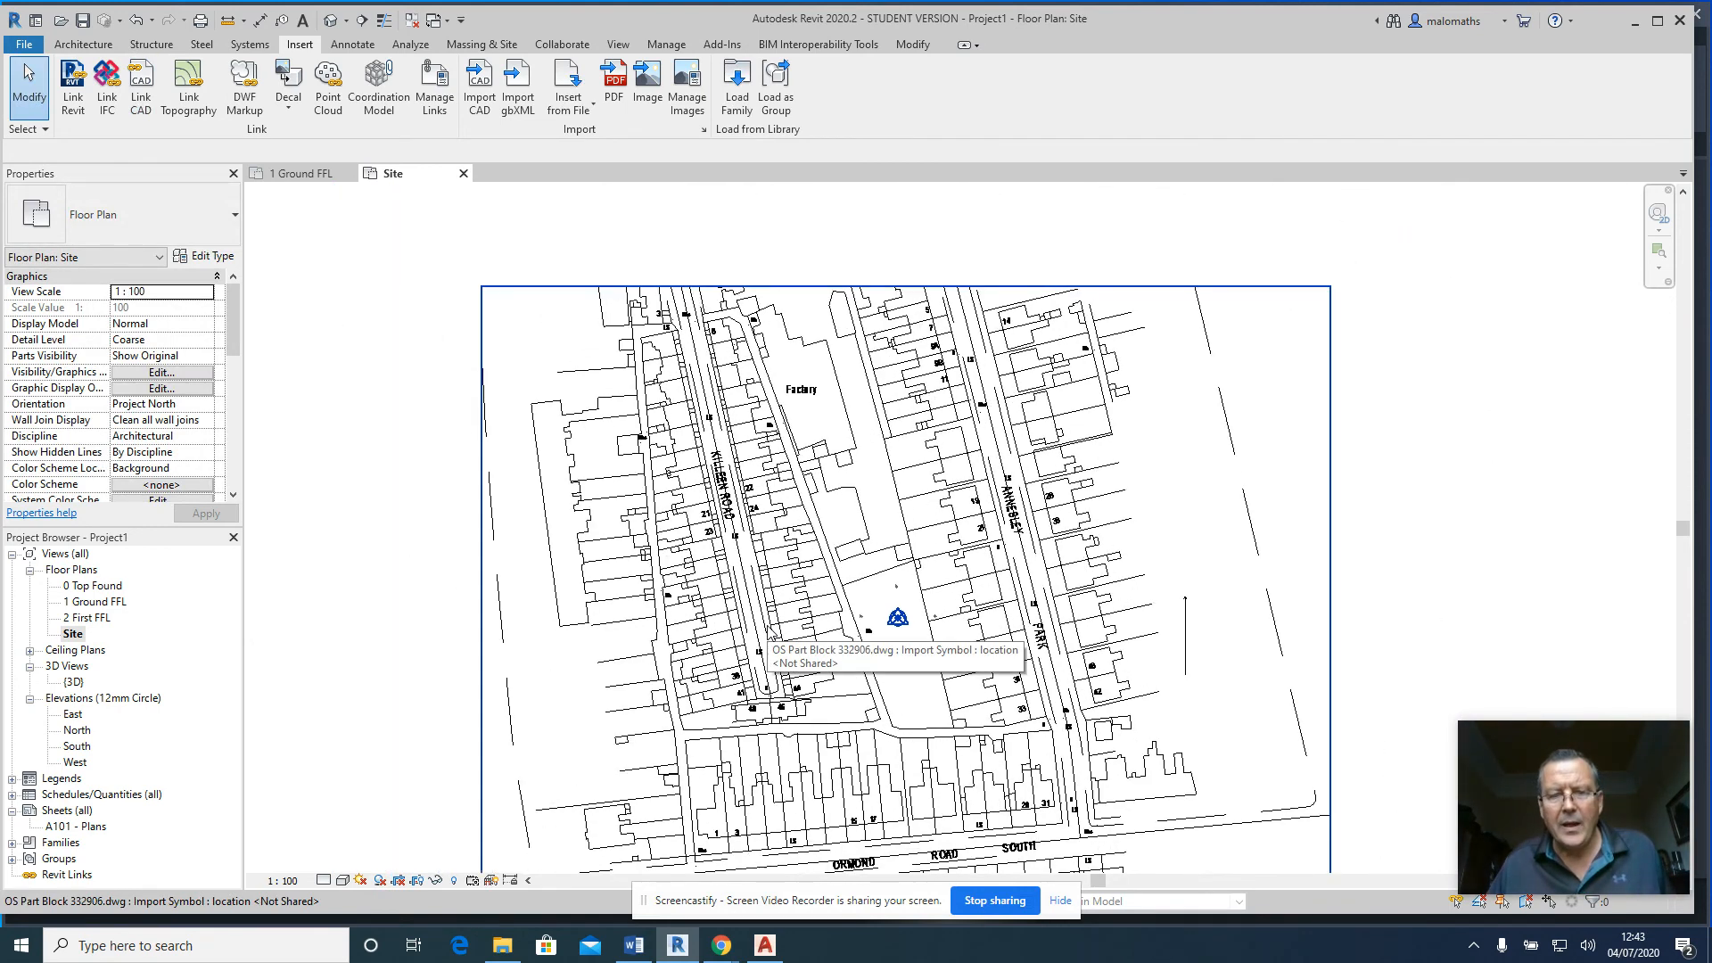
pyautogui.moveTo(961, 616); pyautogui.dragTo(943, 543, button='middle')
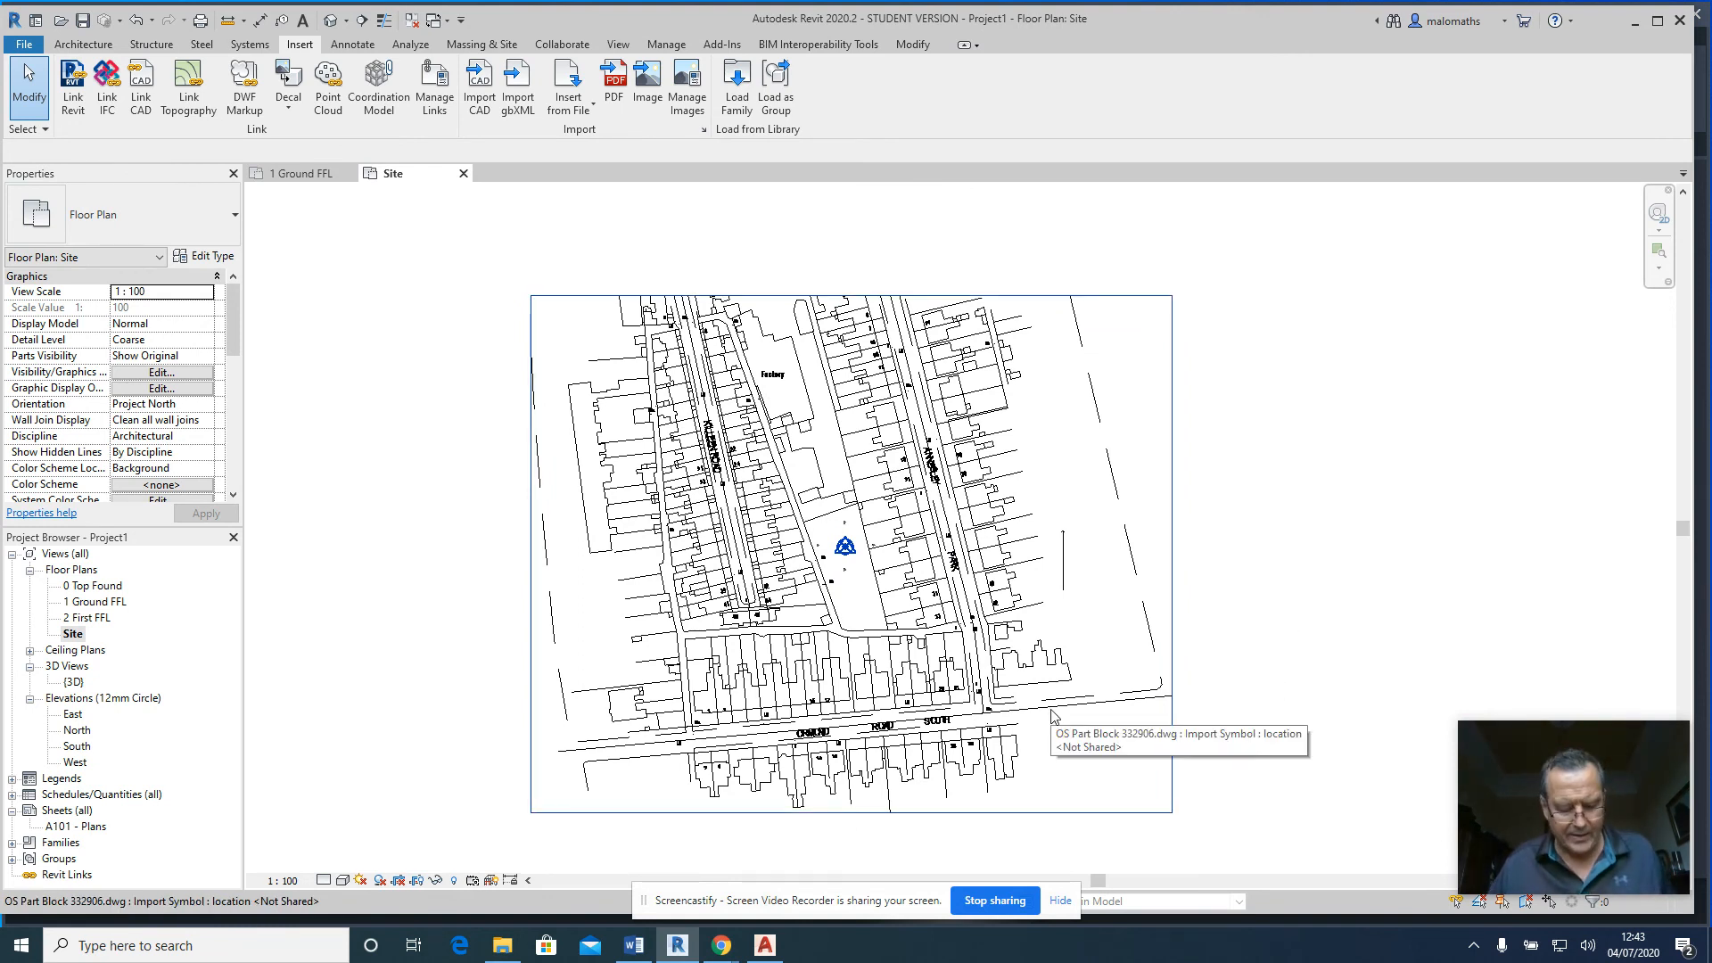
# - Override the Site view's visibility graphics so the imported OS Part Block 332906.dwg is shown in halftone, and inspect the map around the elevation markers
pyautogui.press('v')
pyautogui.press('g')
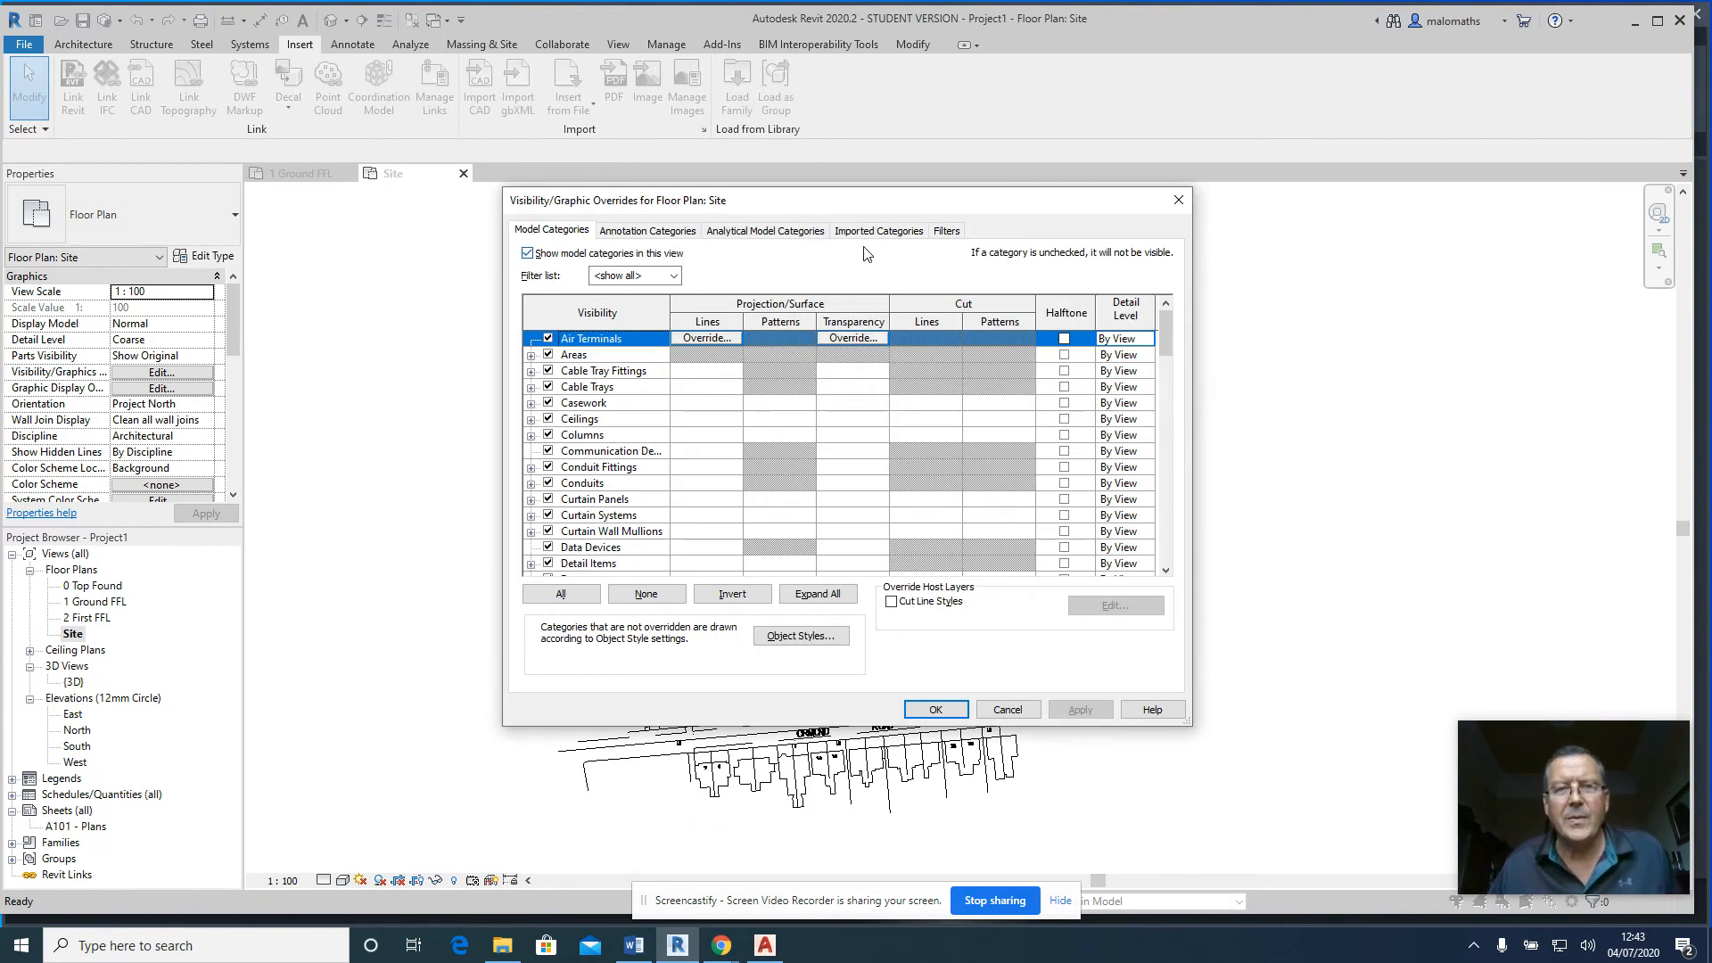
pyautogui.click(901, 233)
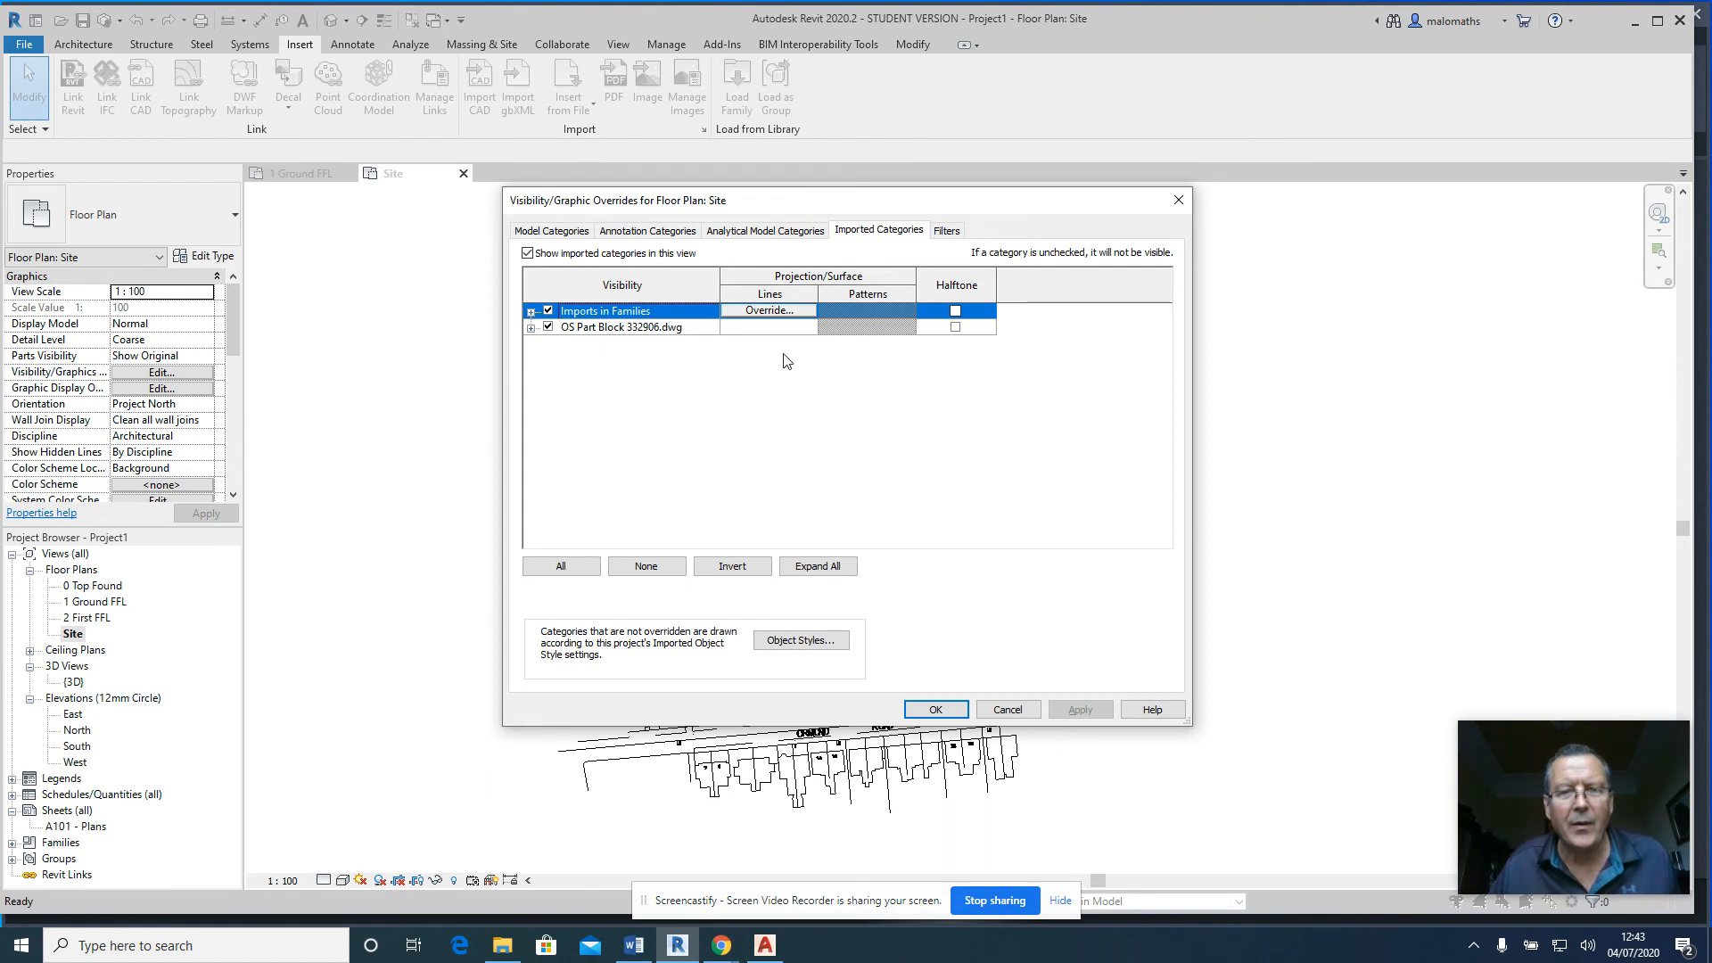
pyautogui.click(956, 327)
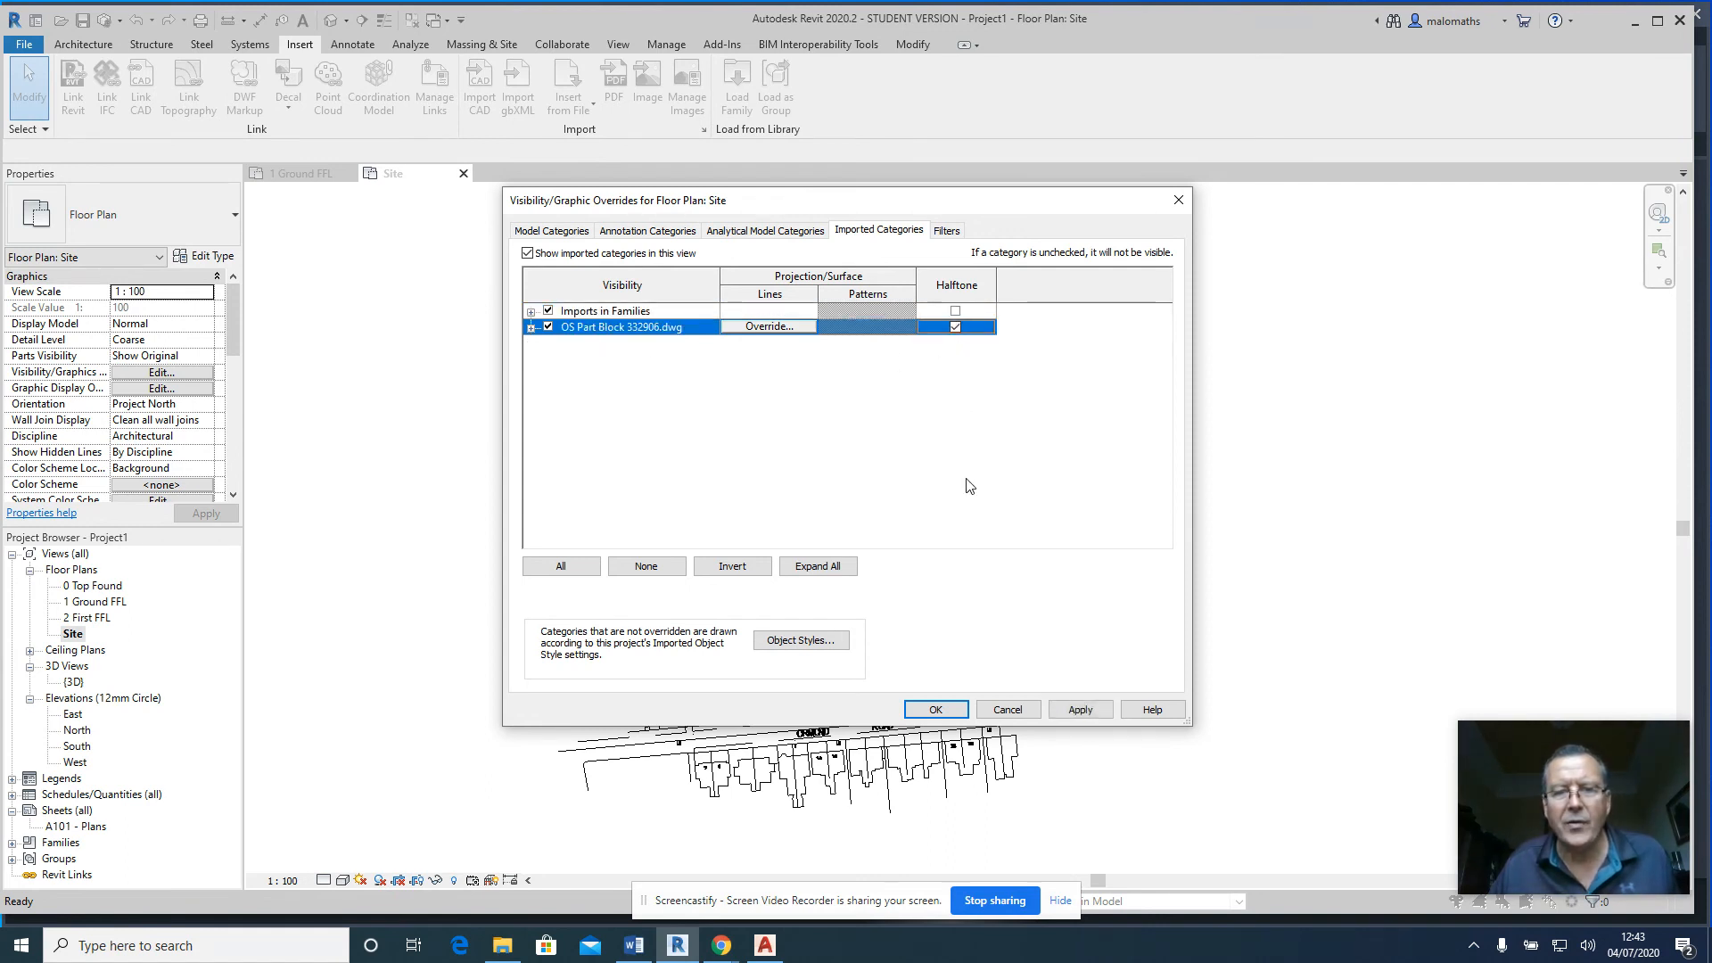
pyautogui.click(1080, 710)
pyautogui.click(936, 710)
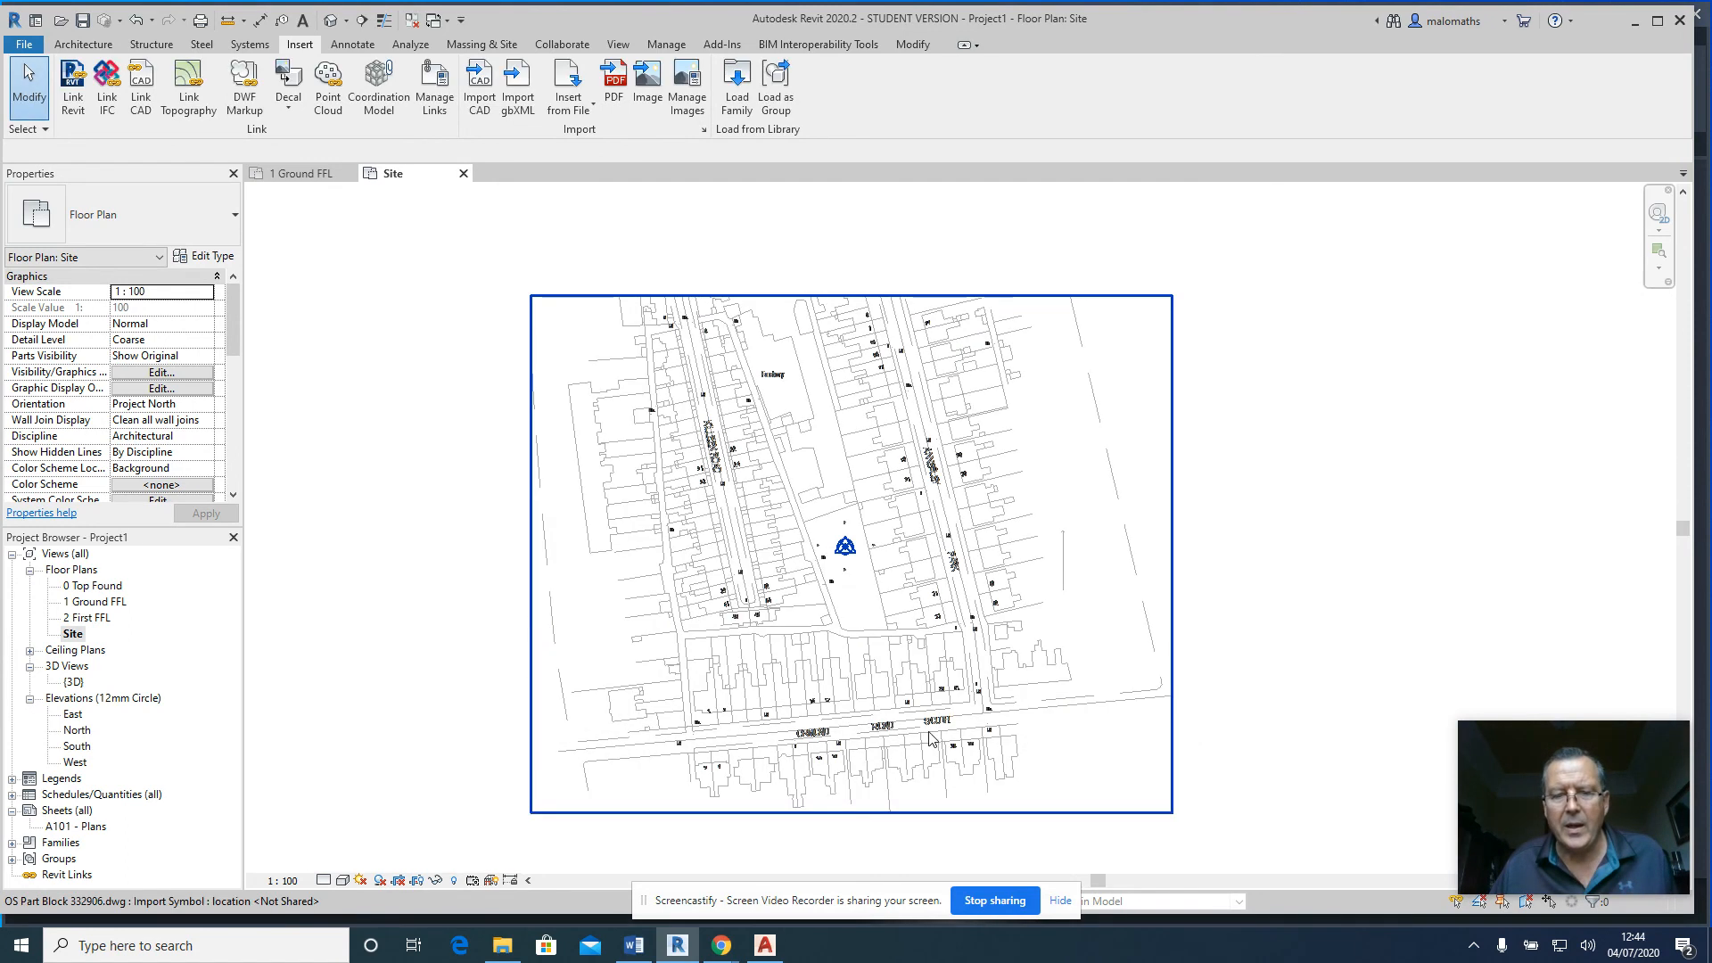
pyautogui.scroll(2, 860, 736)
pyautogui.scroll(1, 870, 669)
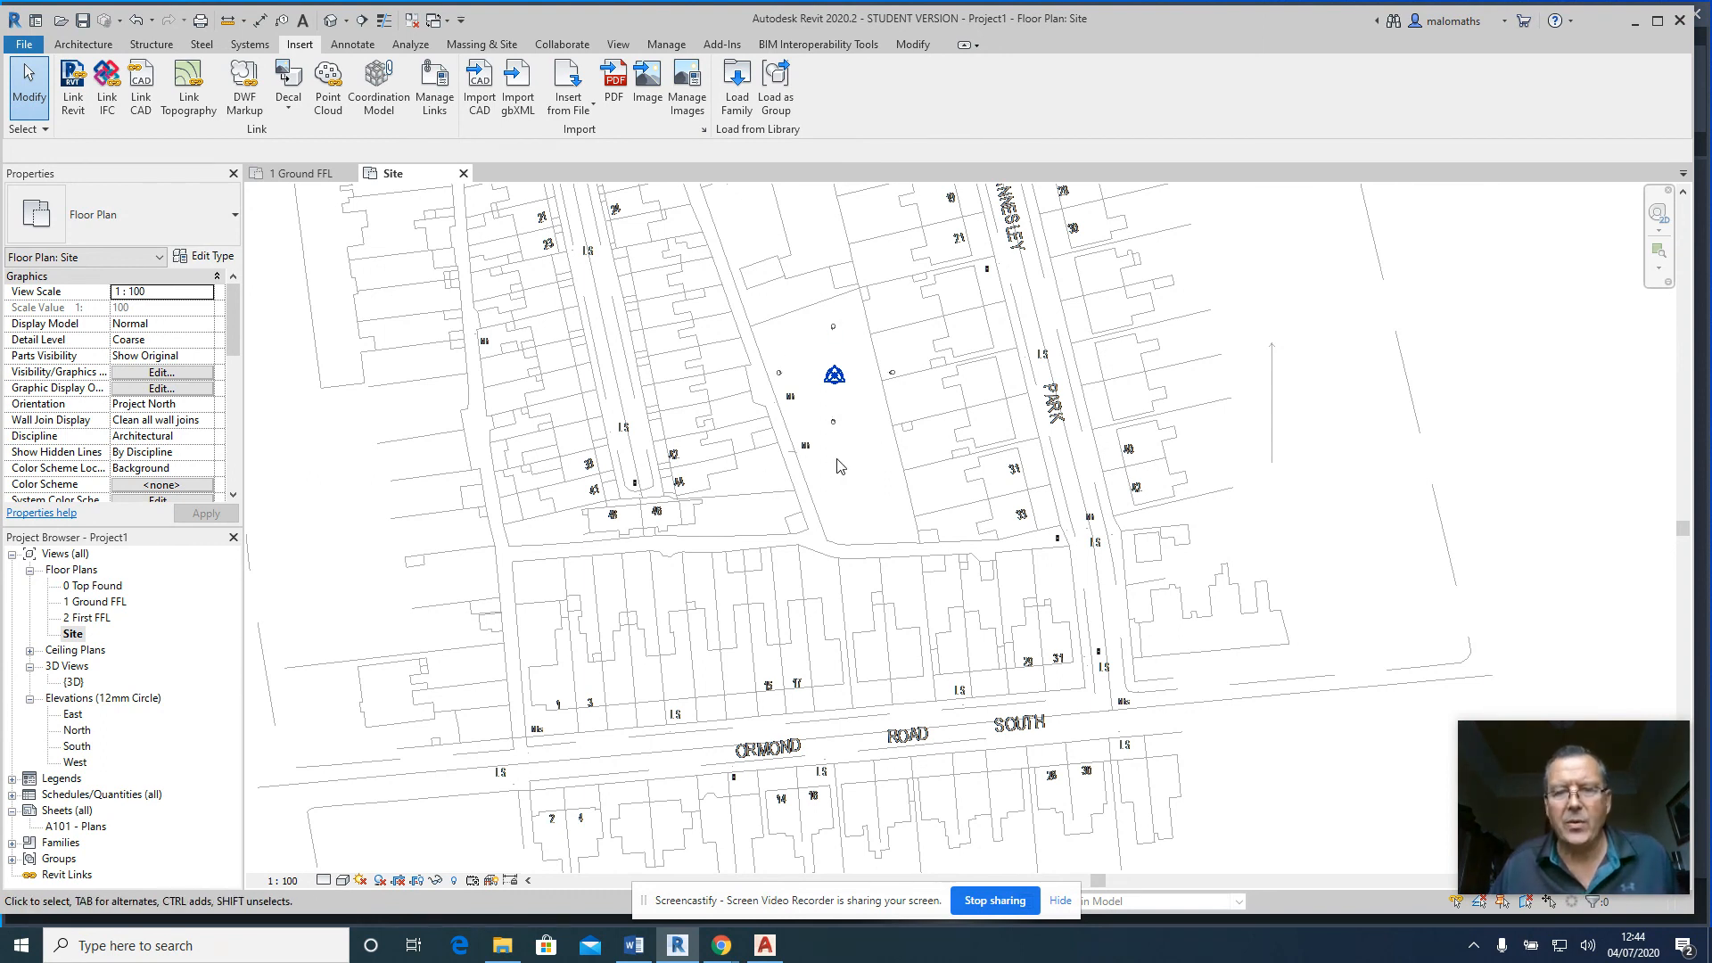
pyautogui.scroll(-3, 854, 480)
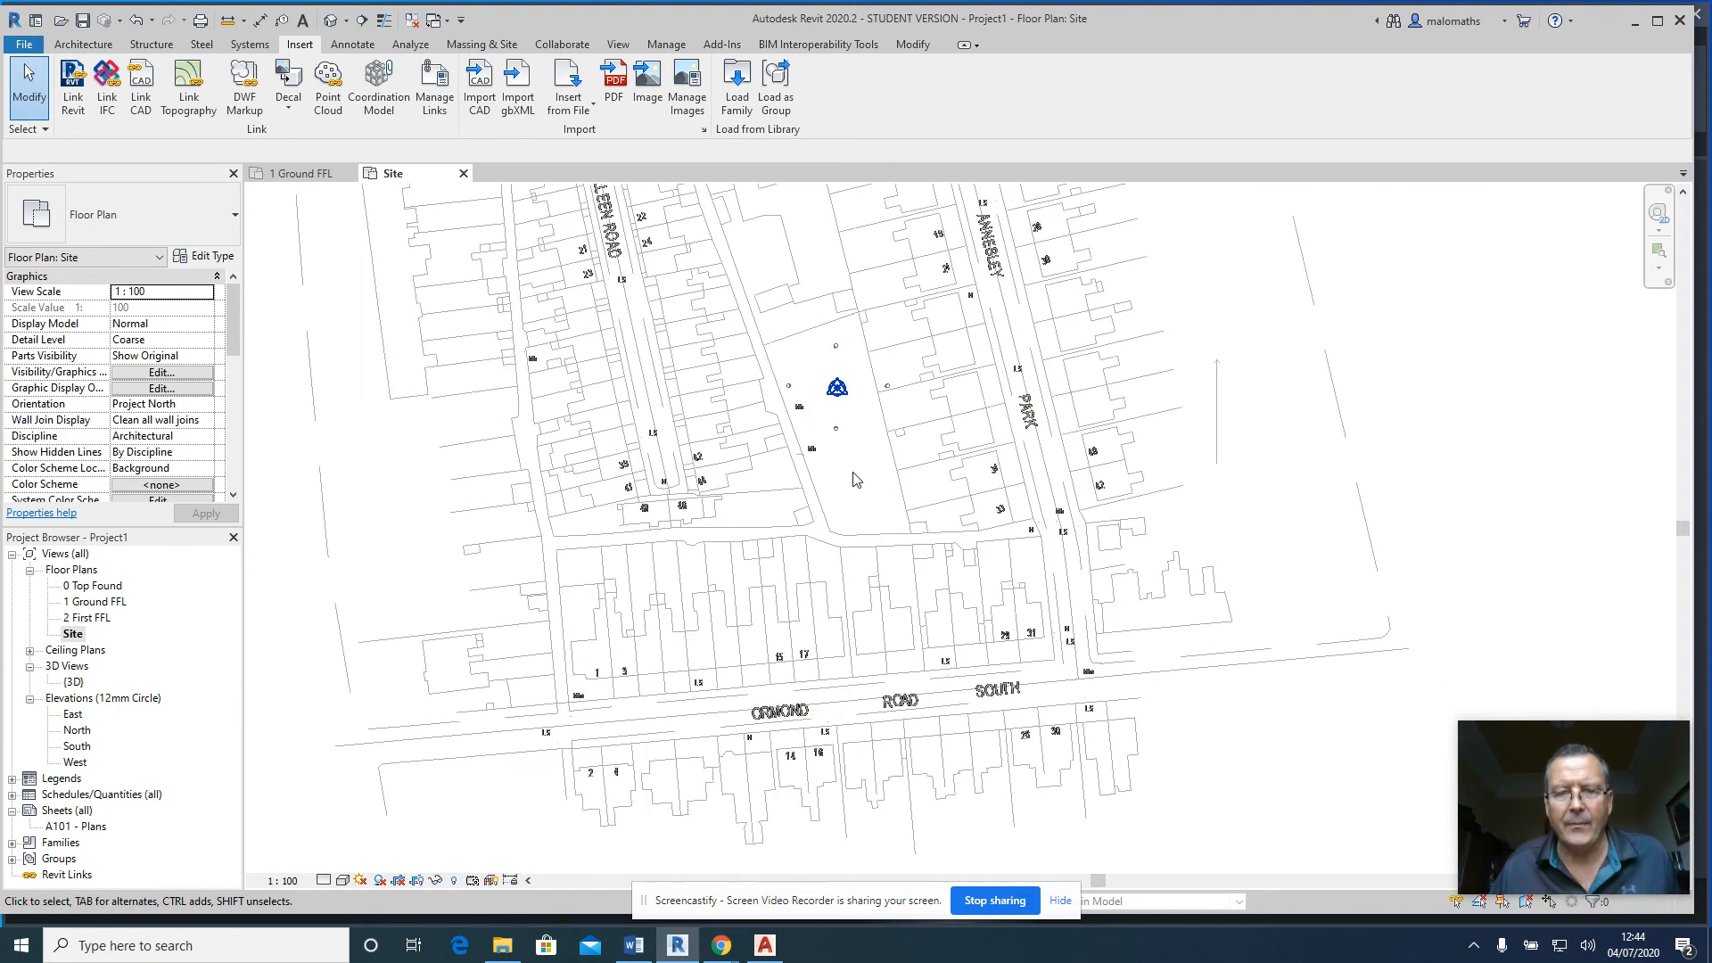